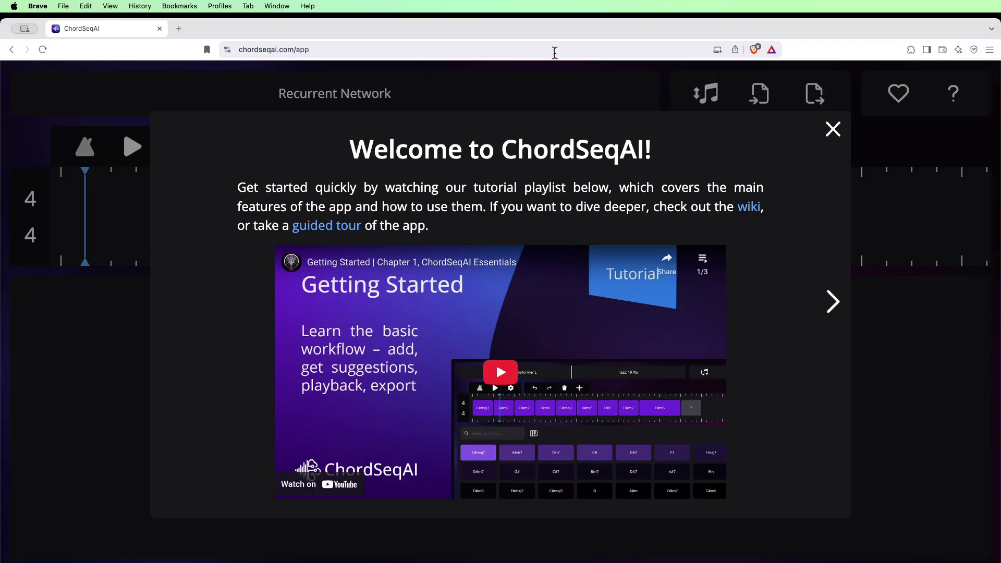
# Highlight the web address chordseqai.com/app and dismiss the welcome window
pyautogui.click(326, 49)
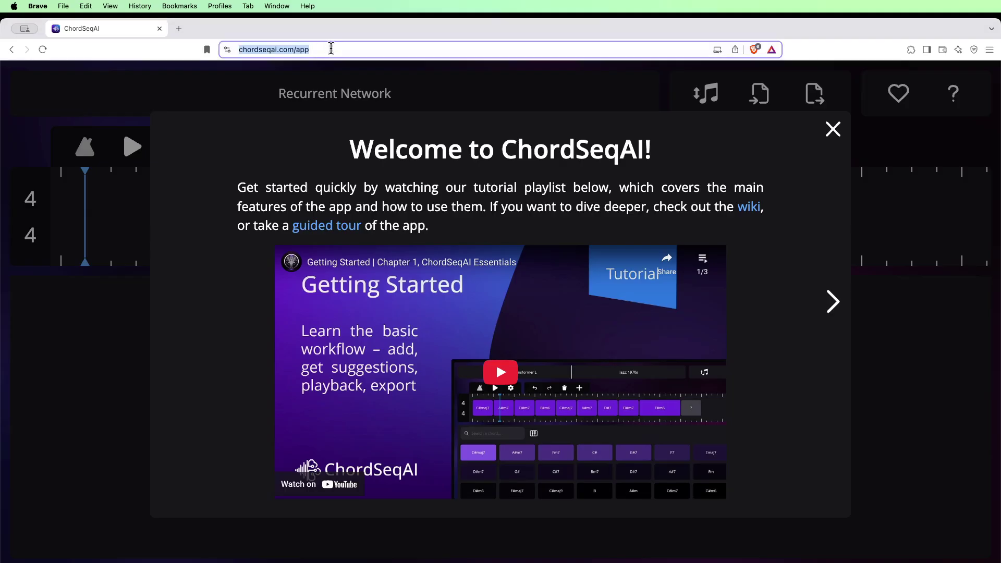
pyautogui.click(332, 49)
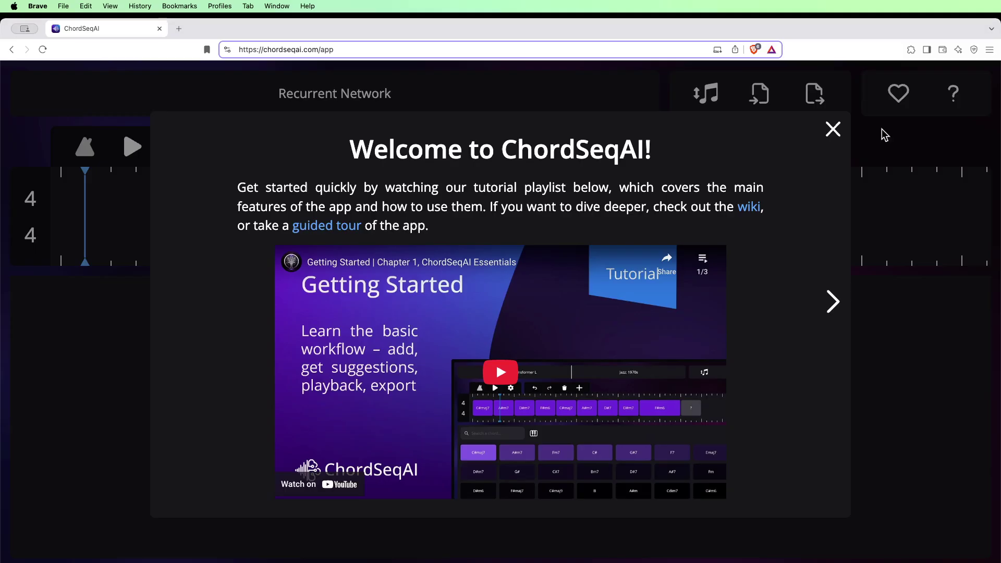
pyautogui.click(833, 130)
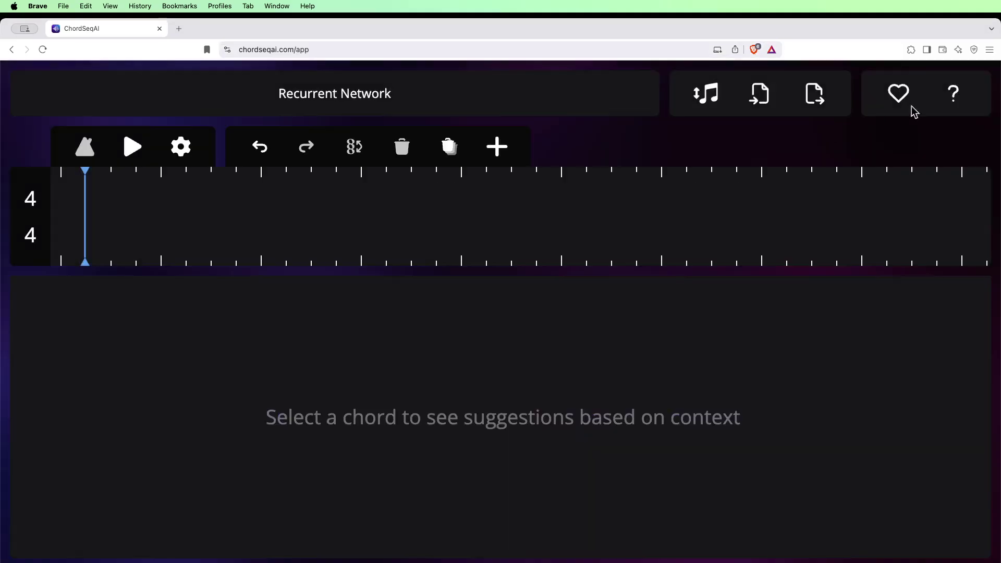
# Reopen the welcome window, view the wiki's Introduction page, and return to the empty timeline
pyautogui.click(955, 94)
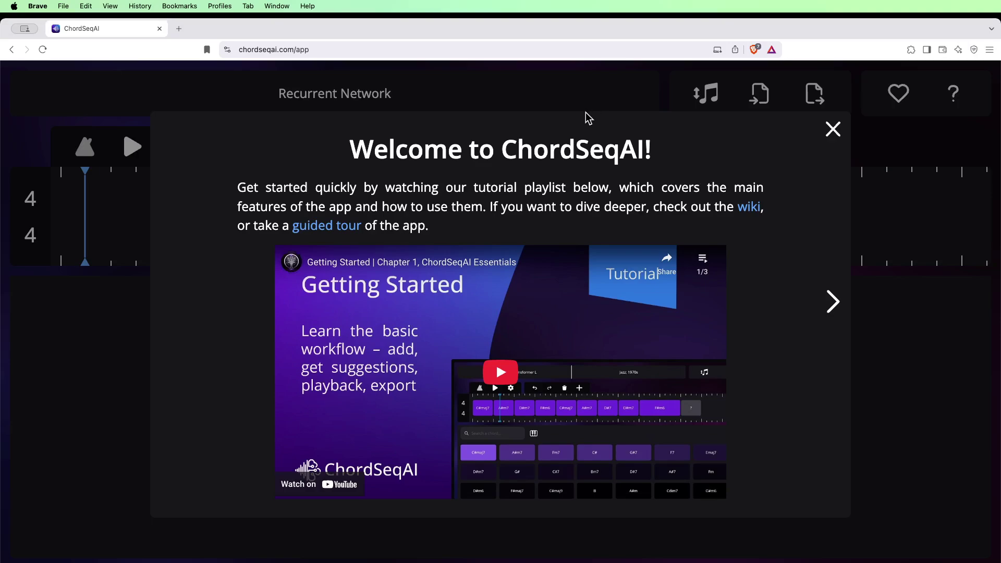
pyautogui.click(750, 208)
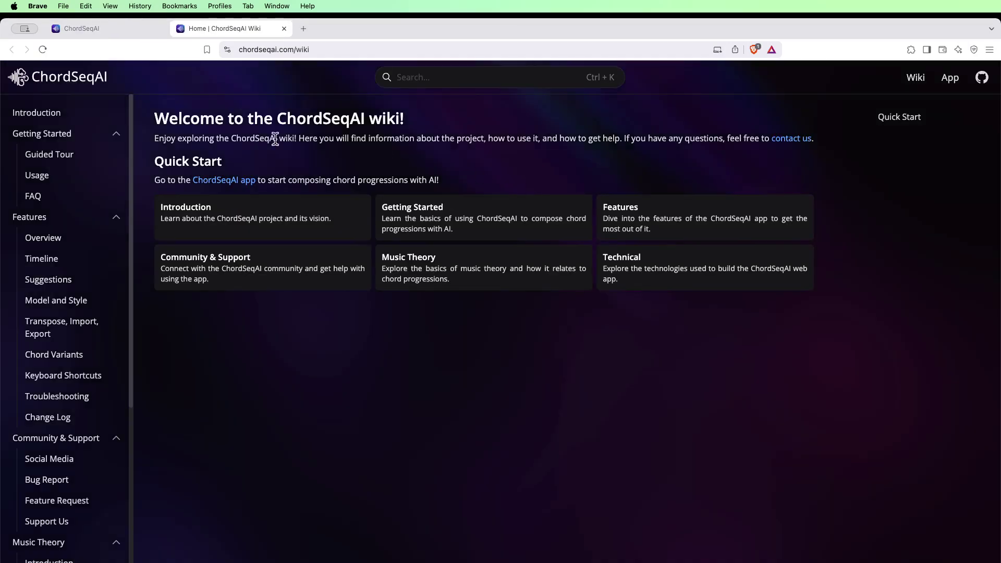
pyautogui.click(50, 120)
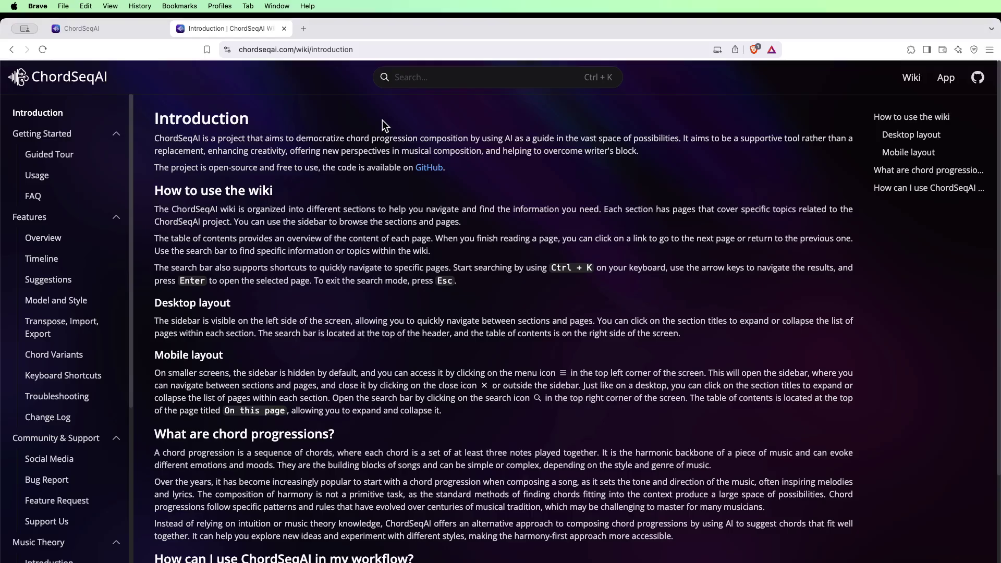
pyautogui.click(284, 29)
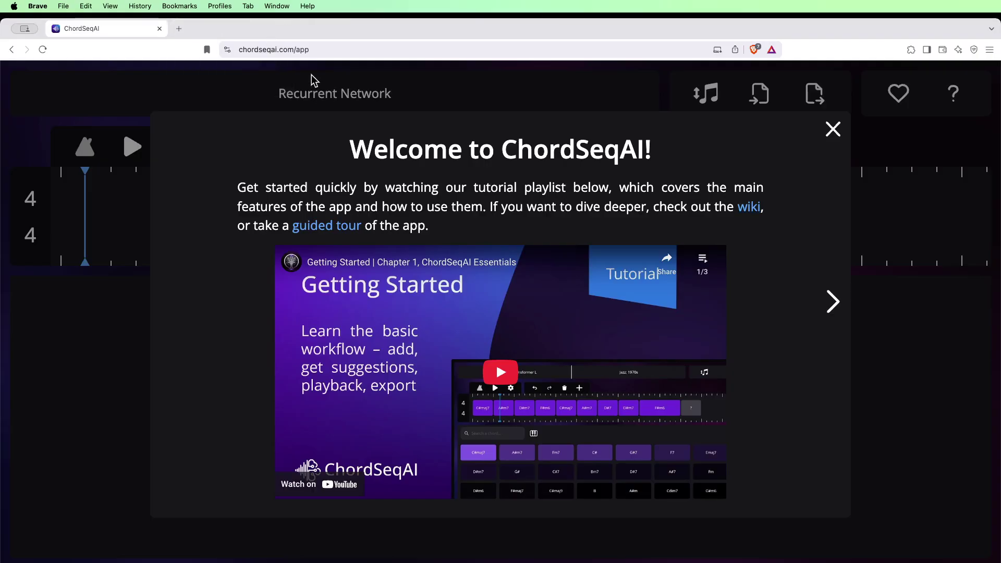
pyautogui.click(834, 129)
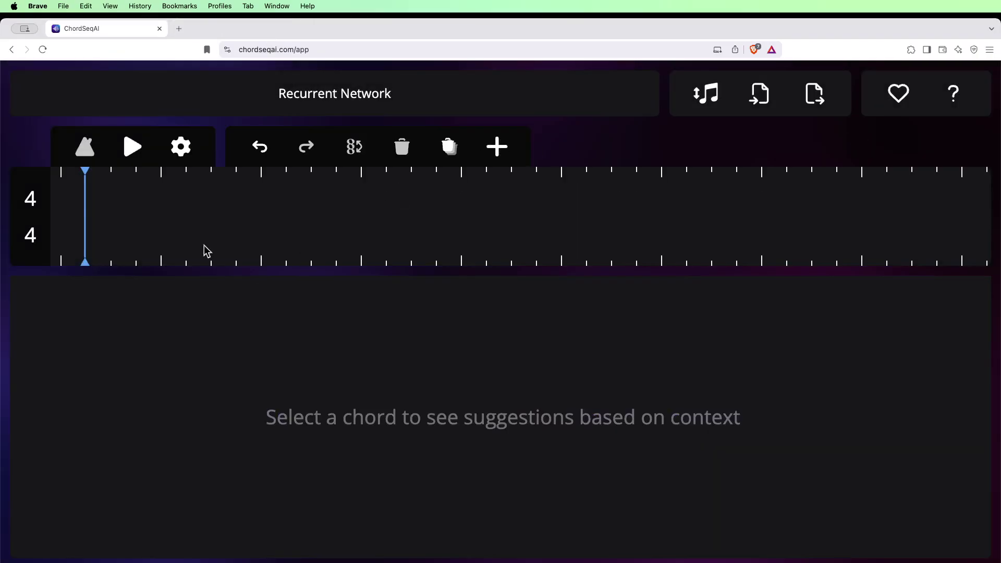
# Move the playhead to the very start of the timeline and look at the time signature setting
pyautogui.moveTo(81, 173); pyautogui.dragTo(61, 174)
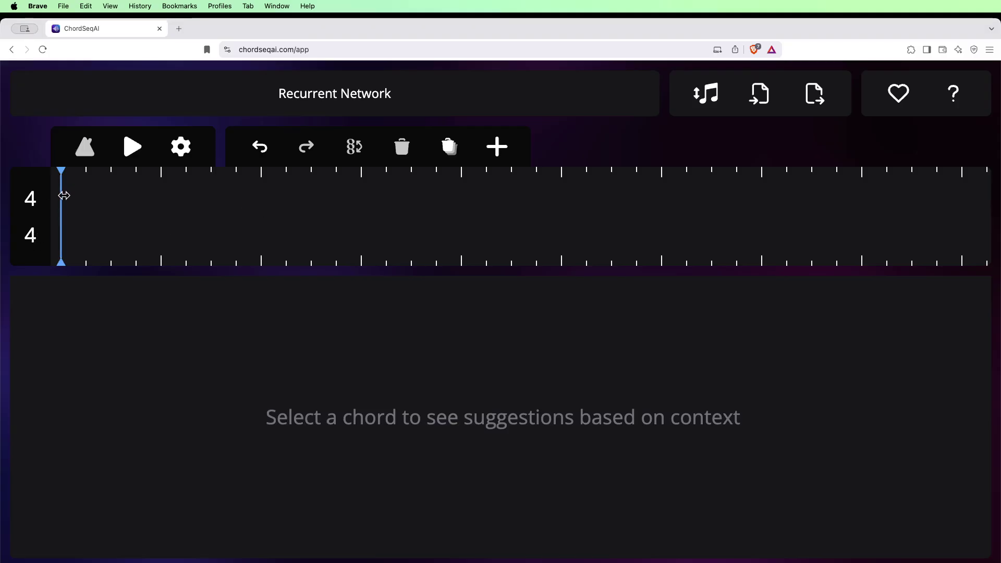
pyautogui.click(30, 200)
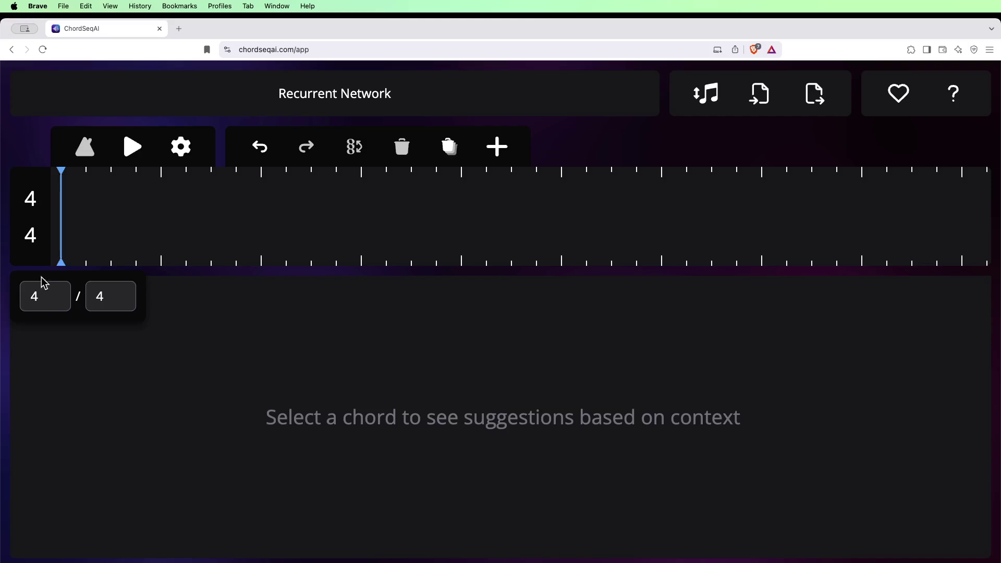
pyautogui.click(45, 358)
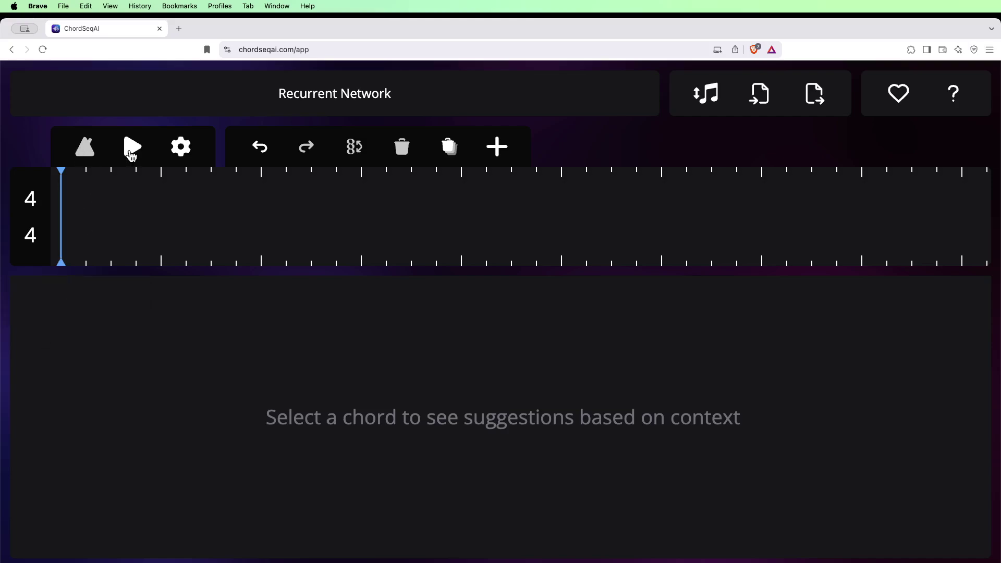
# Toggle the Loop option in the playback settings
pyautogui.click(182, 150)
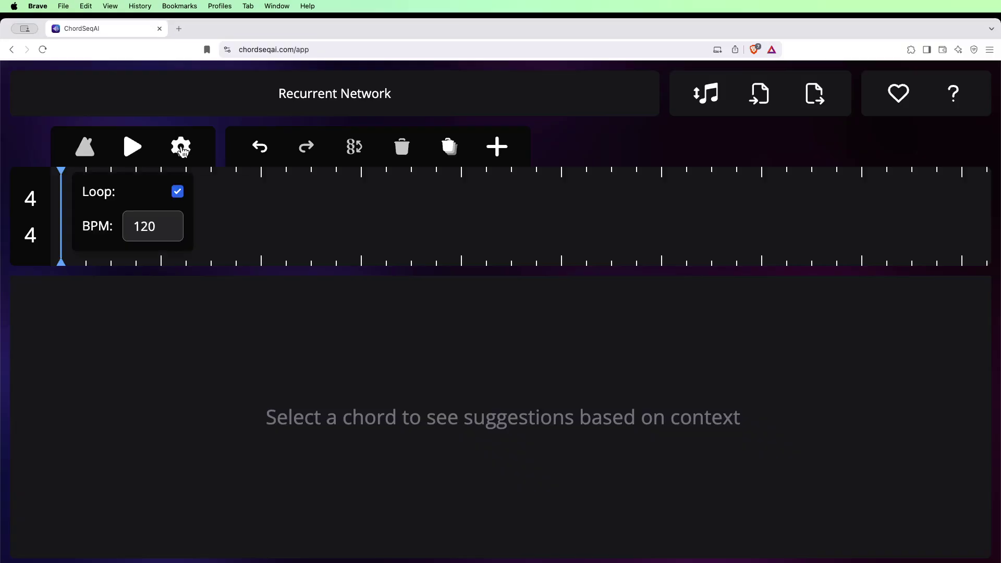
pyautogui.click(178, 192)
pyautogui.click(181, 147)
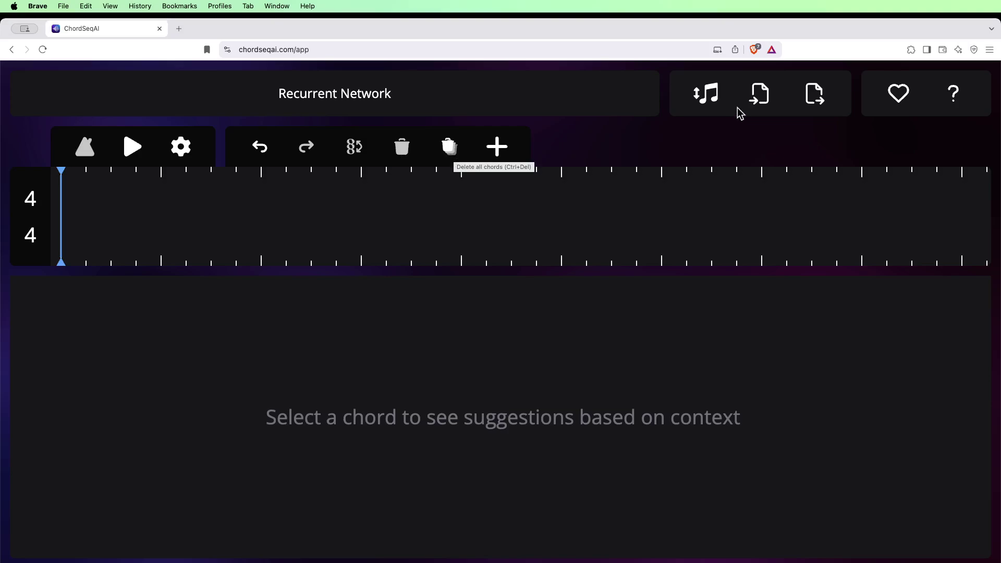
# Look at the transpose setting and the file import dialog, dismissing each one
pyautogui.click(709, 97)
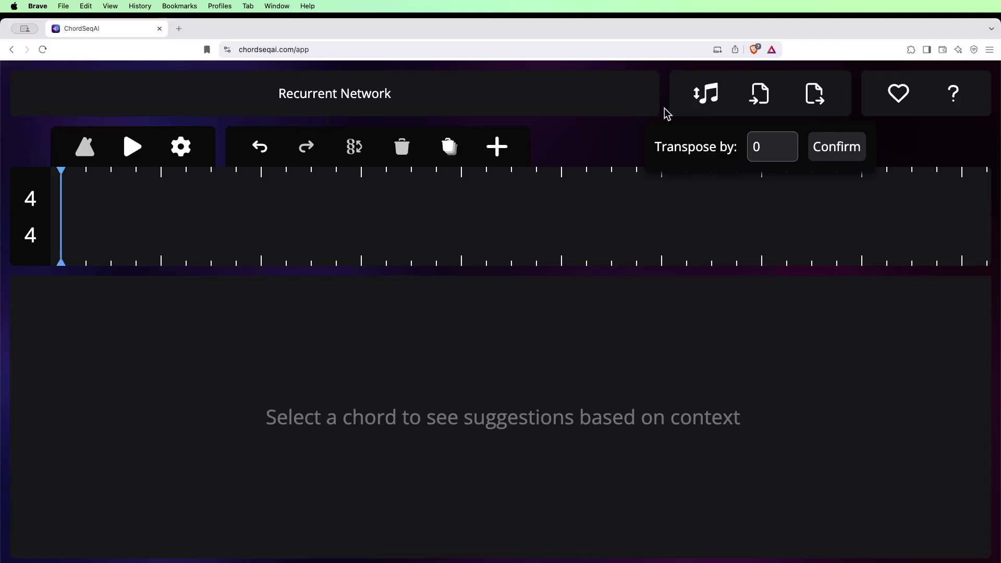
pyautogui.click(665, 116)
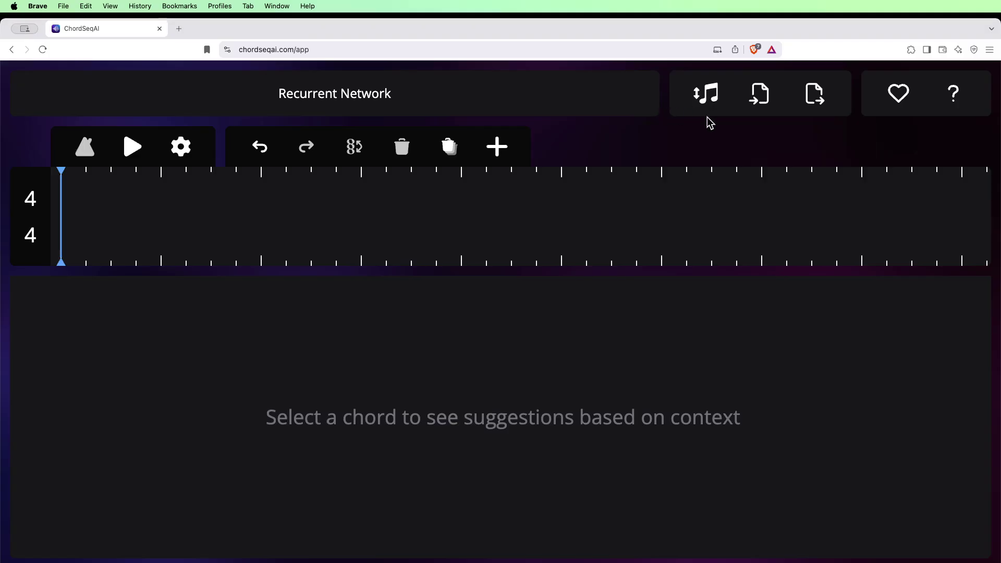
pyautogui.click(759, 92)
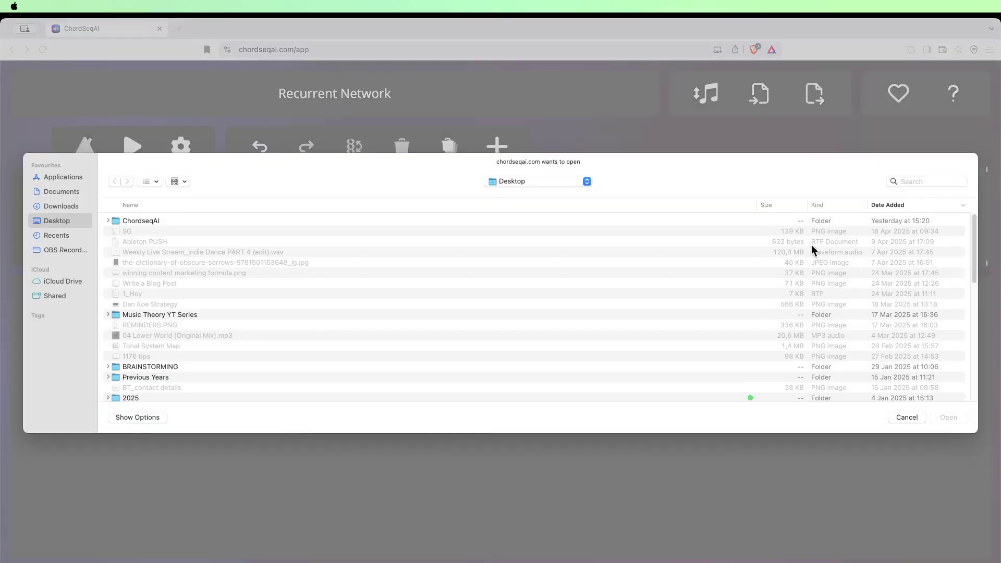
pyautogui.click(907, 417)
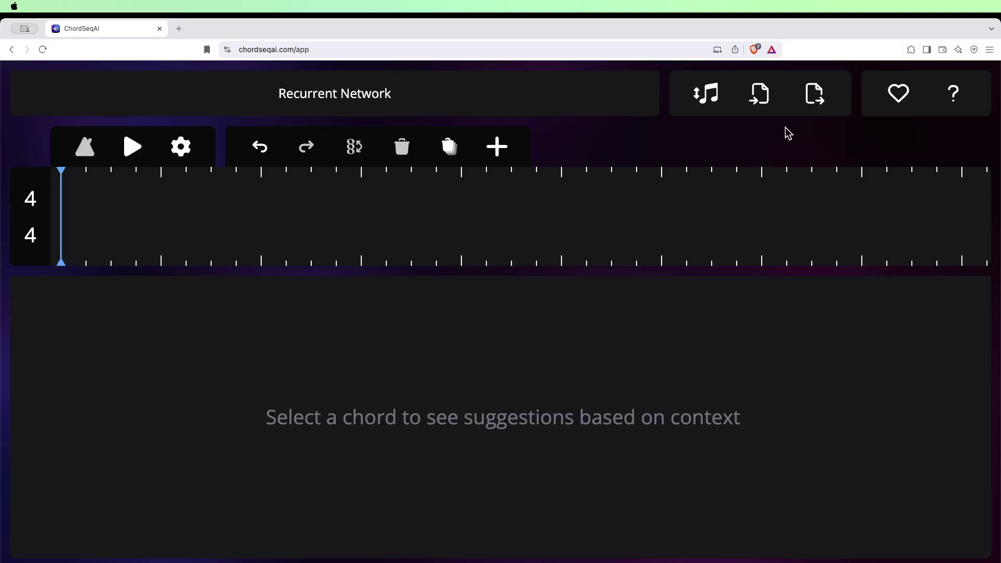
# Choose .mid as the export format without exporting a file
pyautogui.click(812, 96)
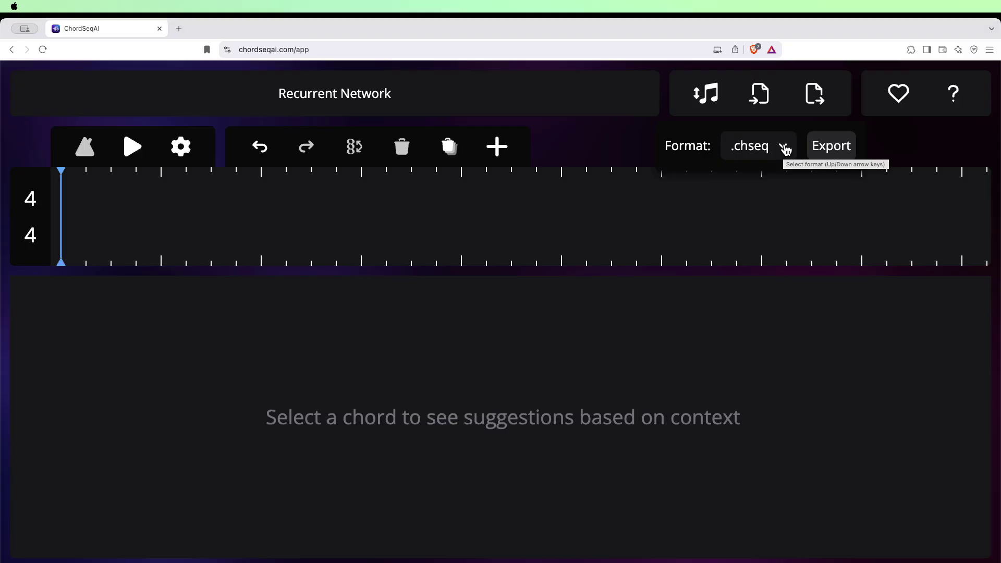
pyautogui.click(785, 149)
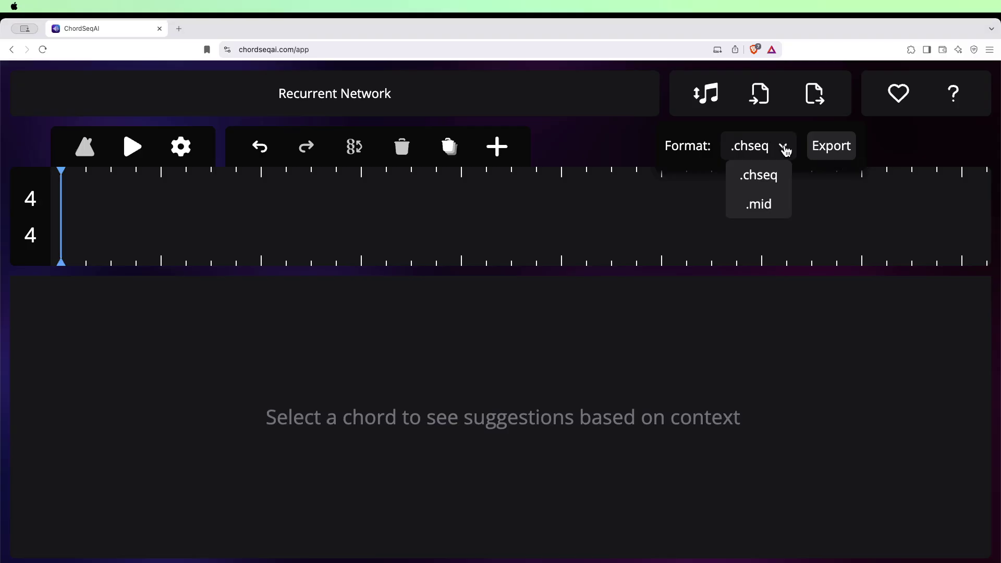
pyautogui.click(770, 208)
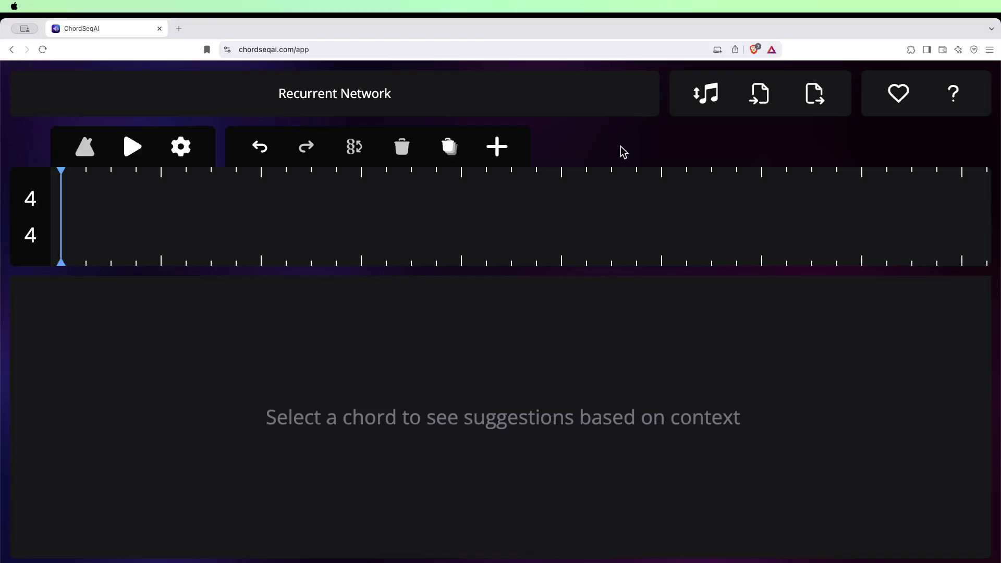
# Add a blank chord at the start of the timeline and clear the piano note filter from its suggestions
pyautogui.click(498, 149)
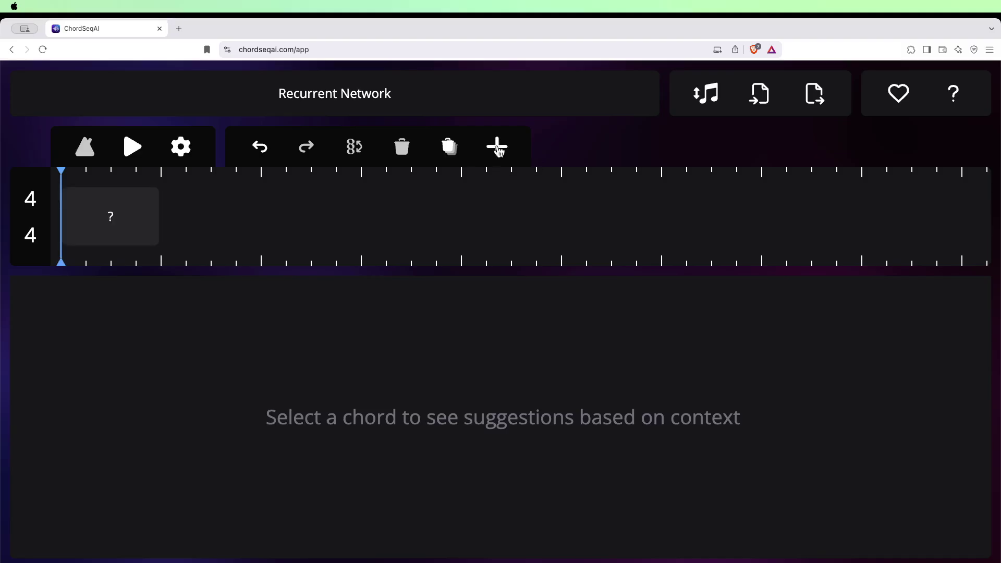
pyautogui.click(110, 223)
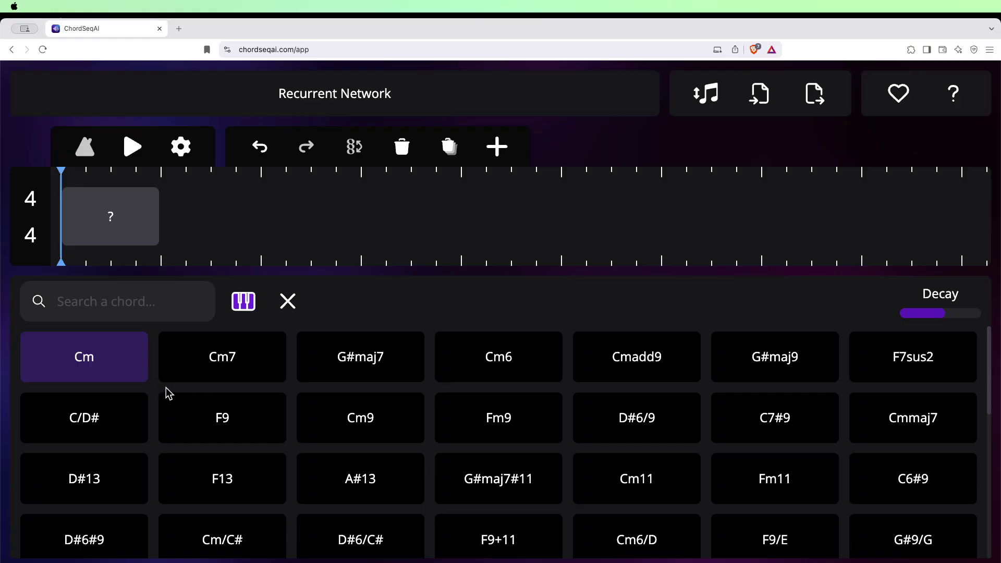
pyautogui.moveTo(161, 395)
pyautogui.click(289, 302)
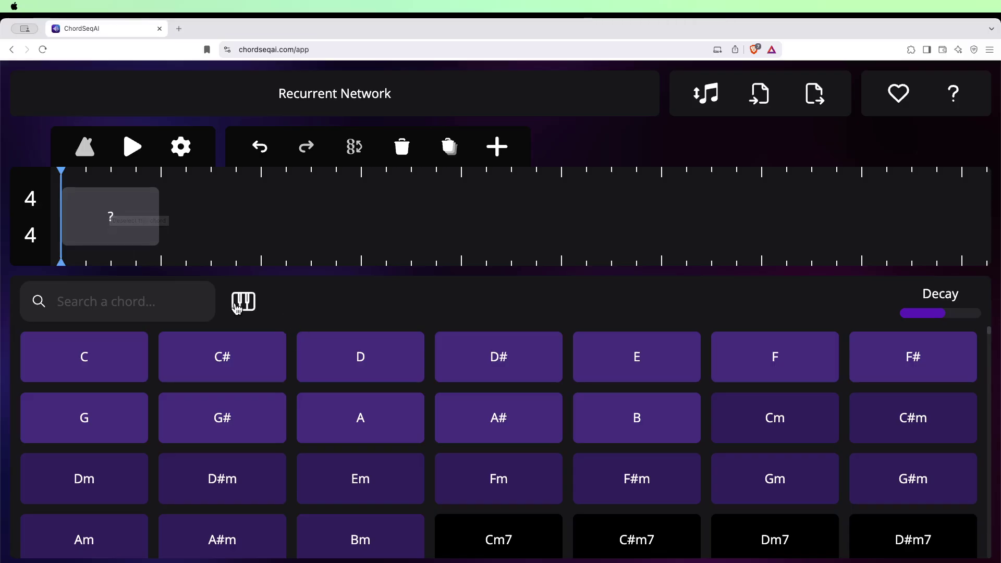
pyautogui.click(110, 206)
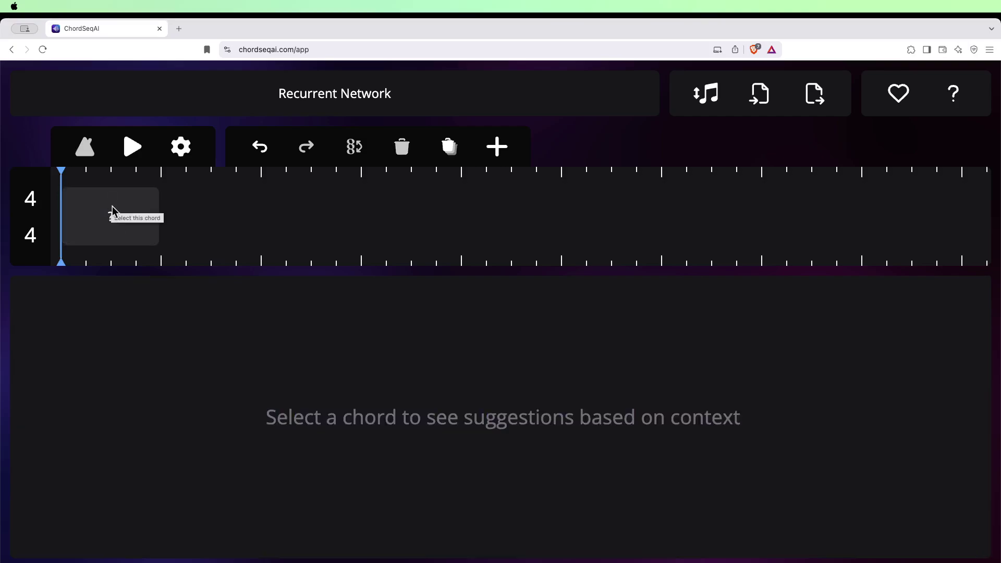
pyautogui.click(114, 210)
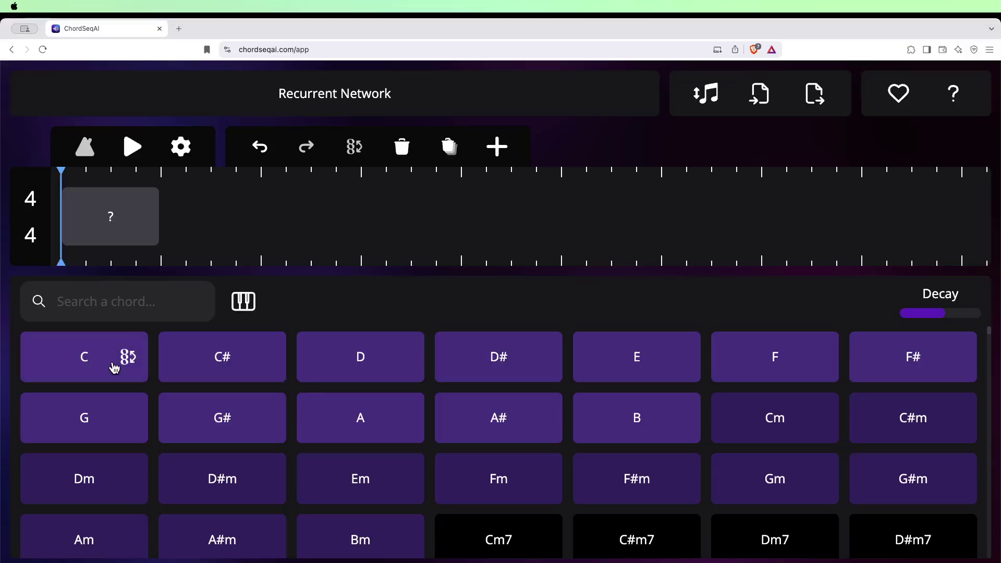
# Browse the chord suggestions, set the blank chord to C, and shorten it to two beats
pyautogui.scroll(-2, 116, 367)
pyautogui.scroll(-8, 116, 368)
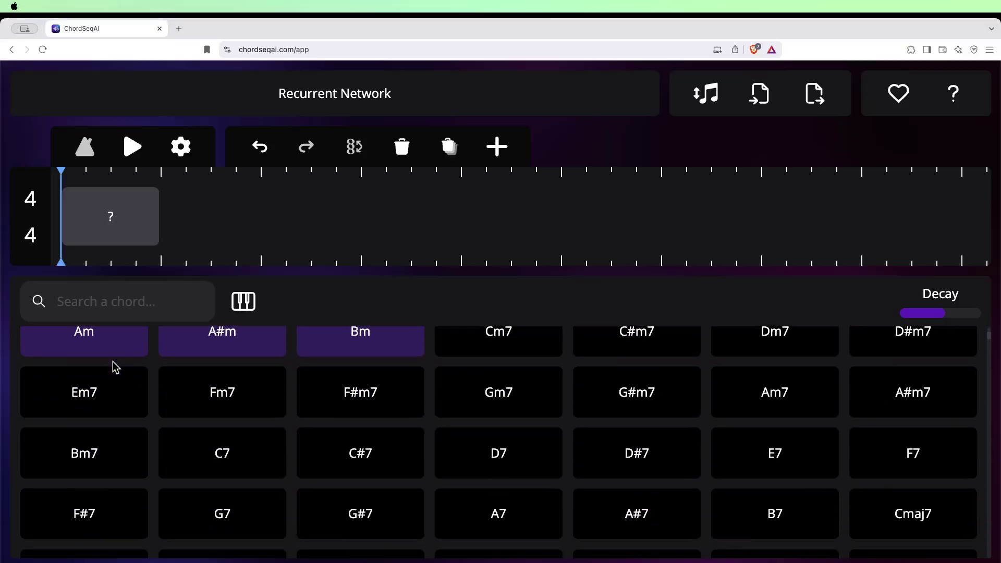
pyautogui.scroll(-20, 116, 367)
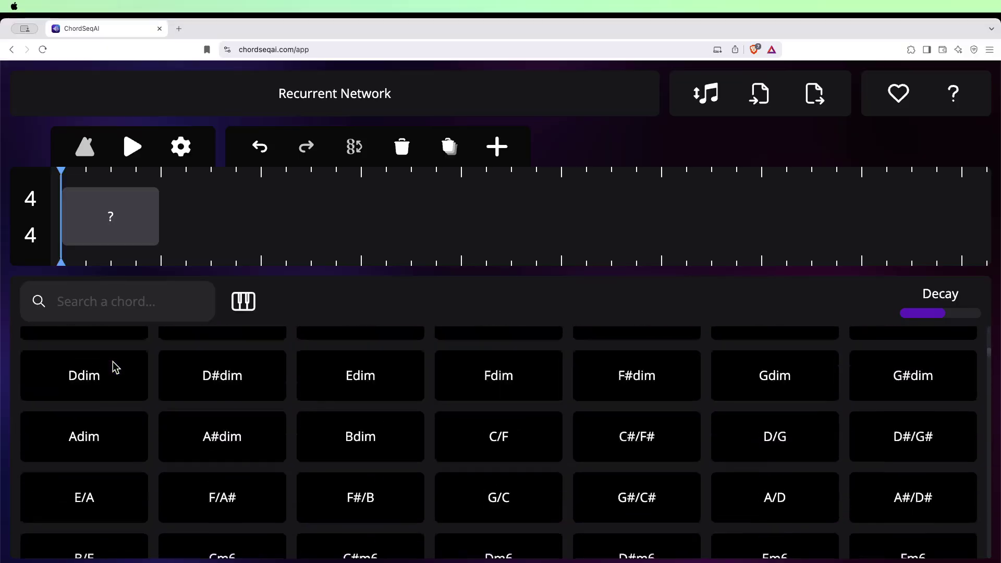
pyautogui.scroll(-5, 116, 368)
pyautogui.scroll(20, 120, 365)
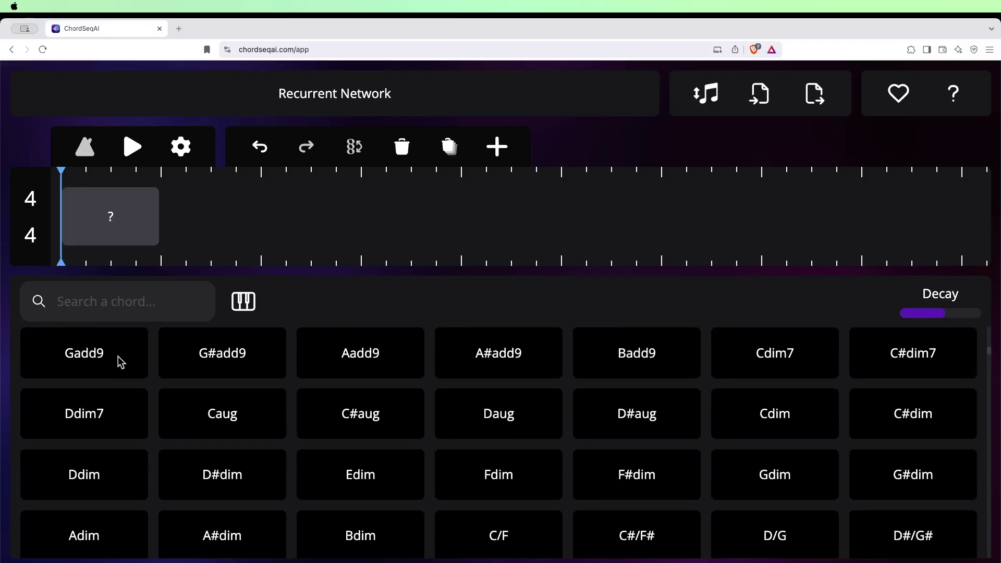
pyautogui.scroll(20, 124, 361)
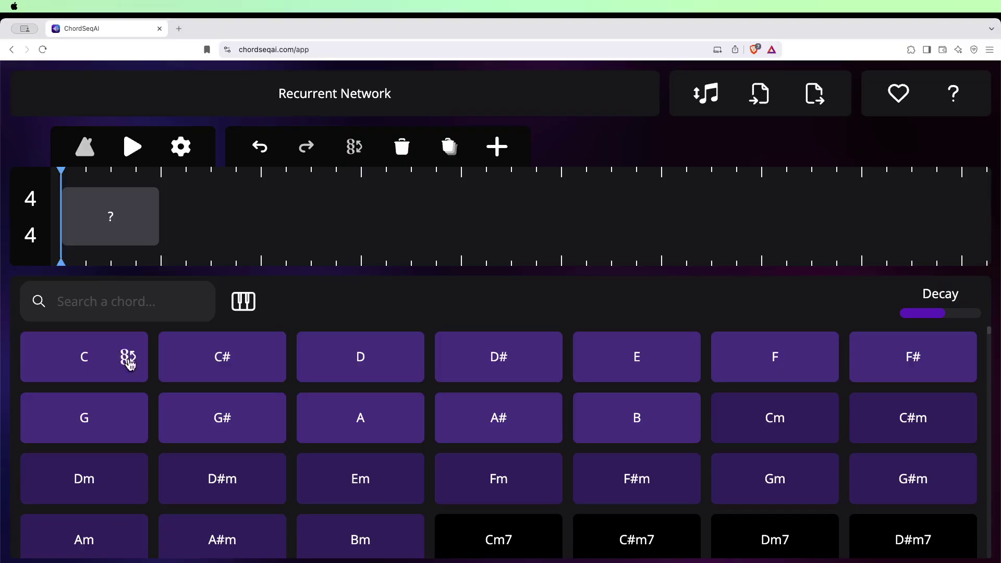
pyautogui.click(90, 360)
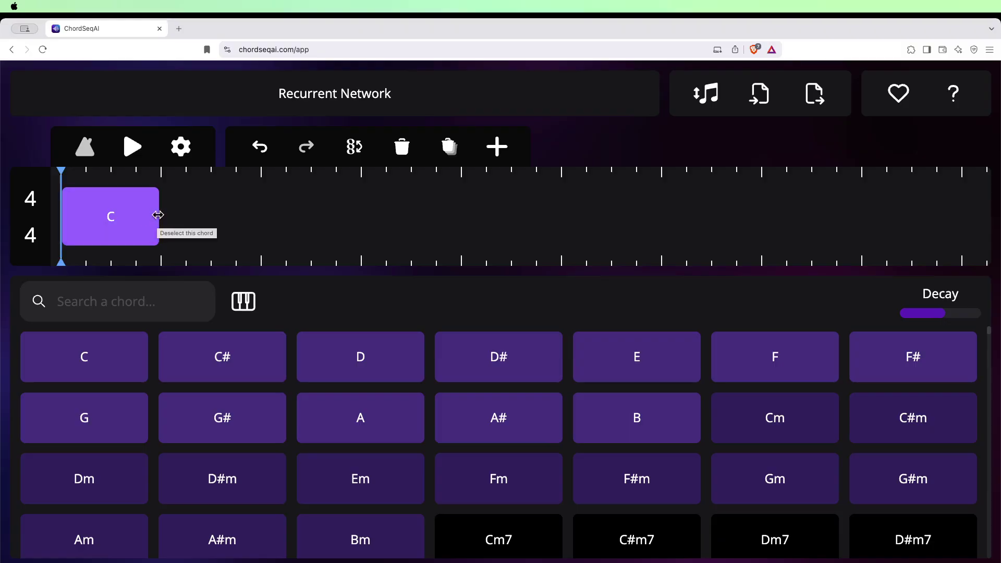
pyautogui.moveTo(159, 215); pyautogui.dragTo(120, 223)
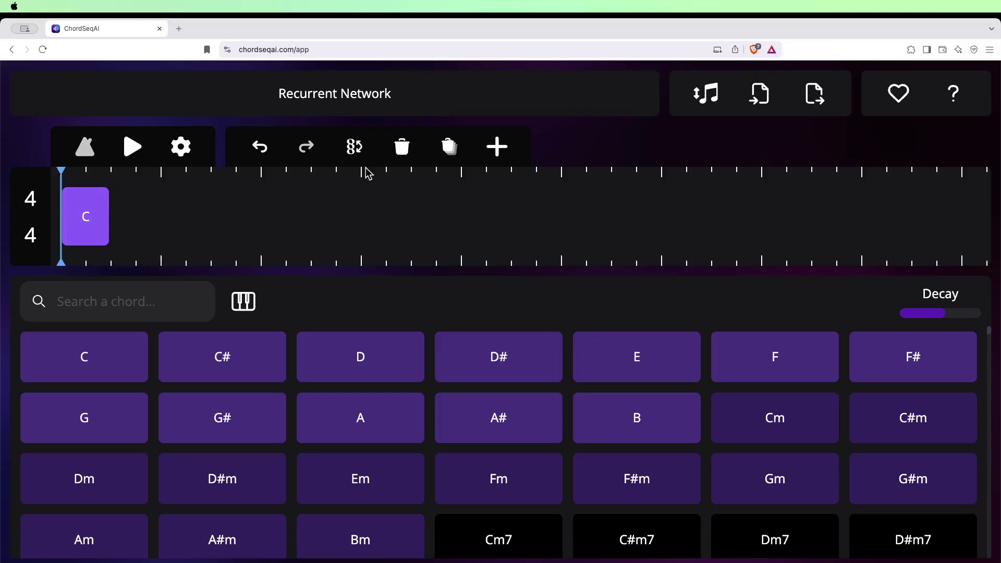
# View the available variants of the C chord and close the list without applying one
pyautogui.click(354, 148)
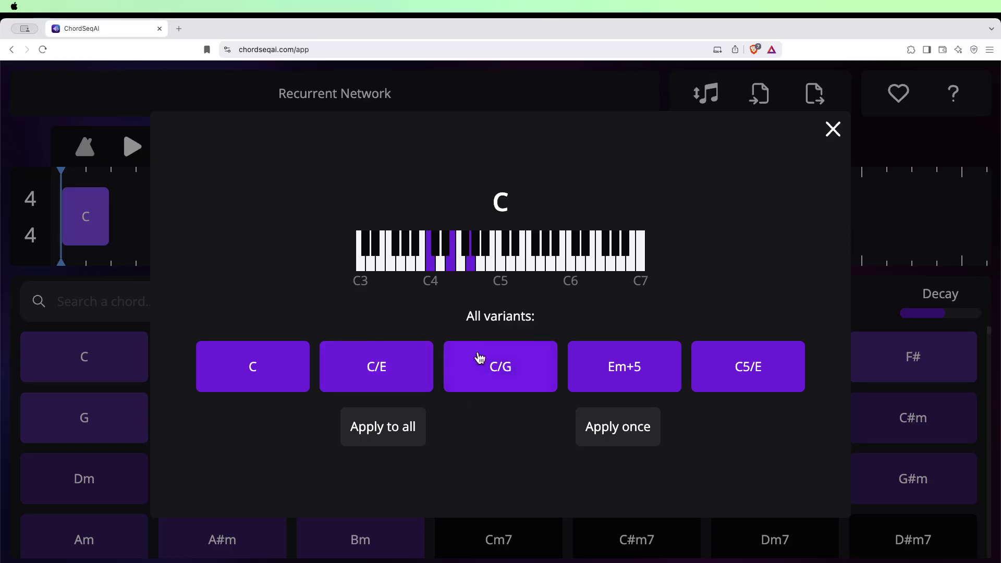
pyautogui.click(834, 130)
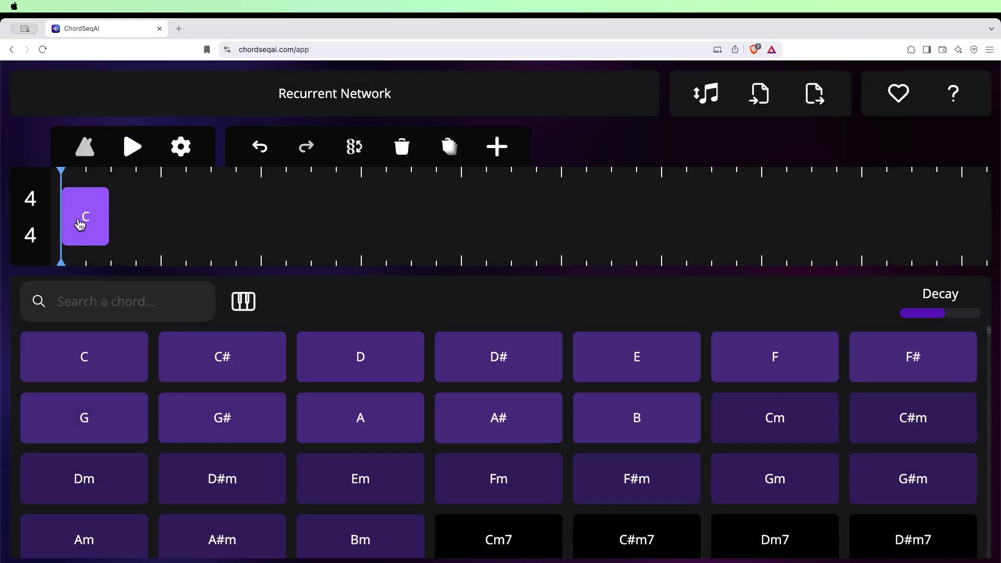
# Try D for the timeline chord and change it to C#
pyautogui.click(88, 236)
pyautogui.moveTo(226, 369)
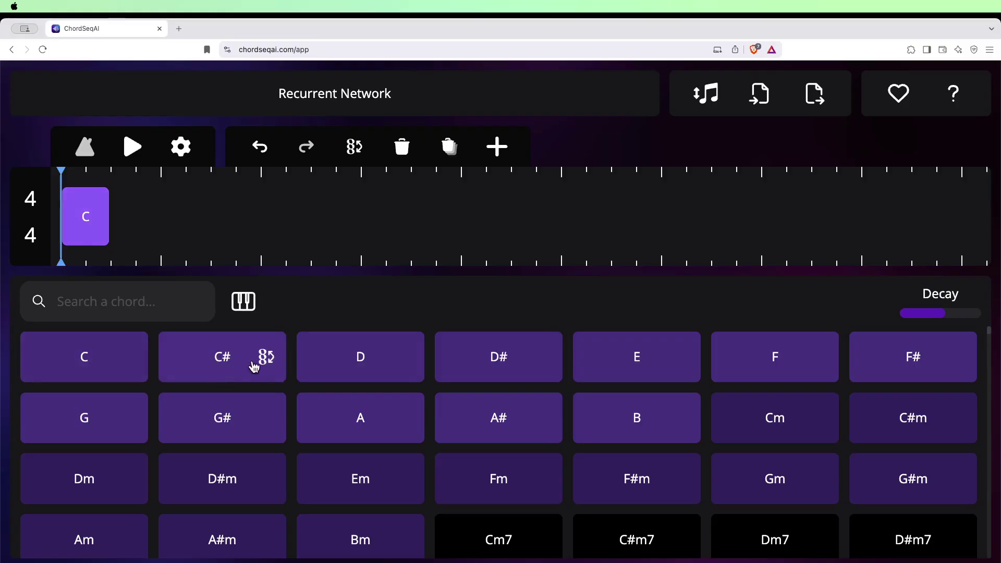
pyautogui.click(349, 364)
pyautogui.click(204, 367)
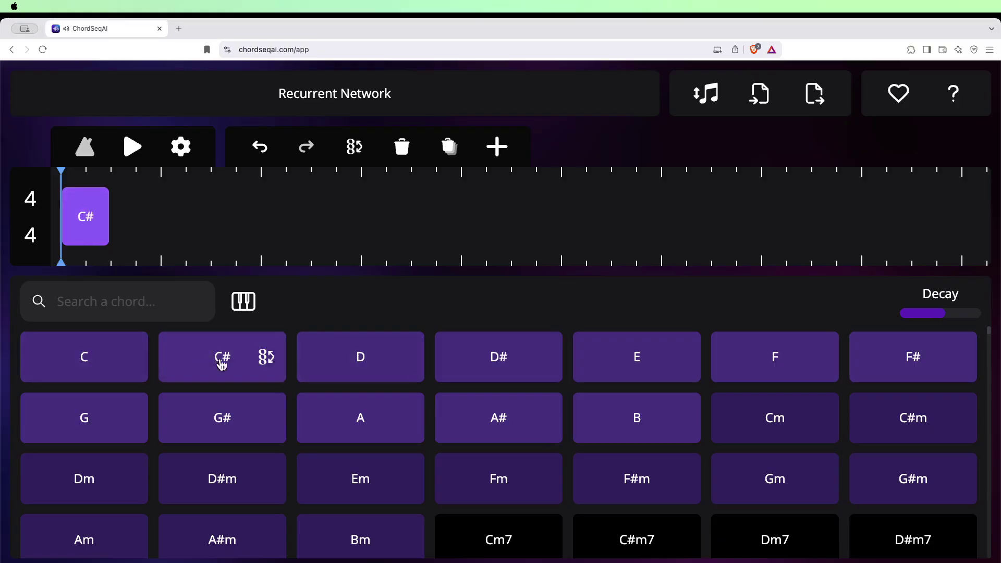
# Try D# and E for the timeline chord and set it to C
pyautogui.click(478, 370)
pyautogui.click(606, 365)
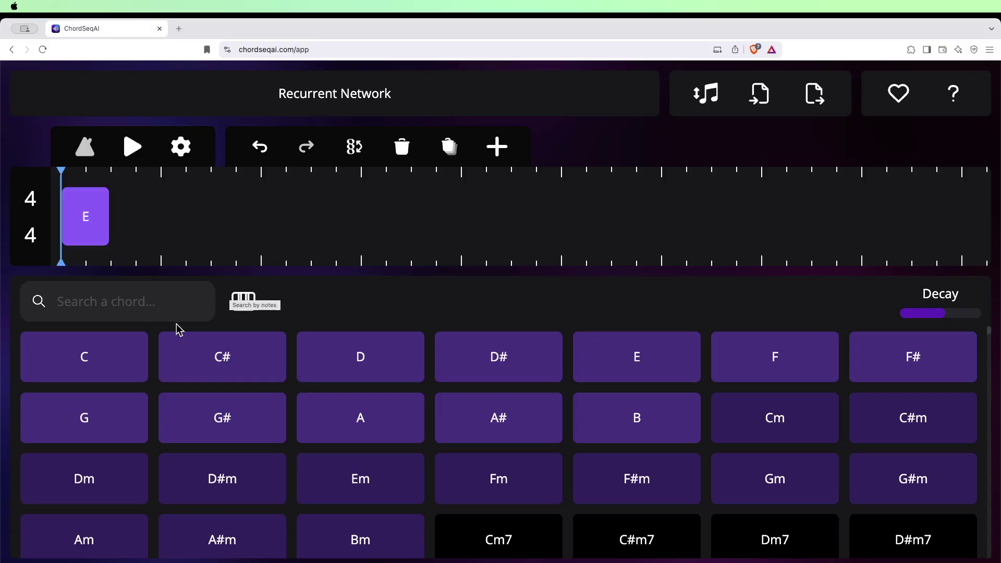
pyautogui.click(82, 358)
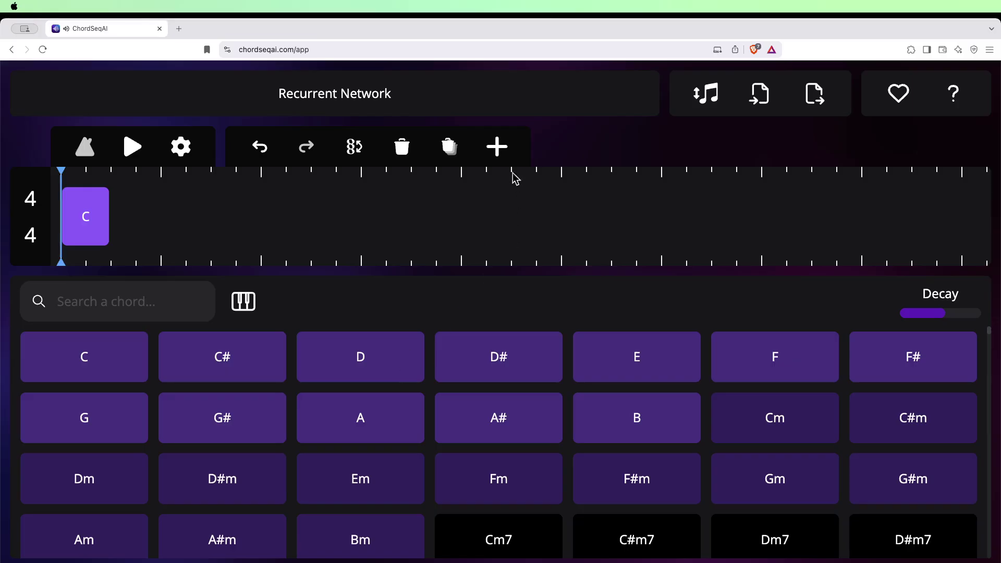
# Add a blank chord after C on the timeline and select it to get its suggestions
pyautogui.moveTo(374, 354)
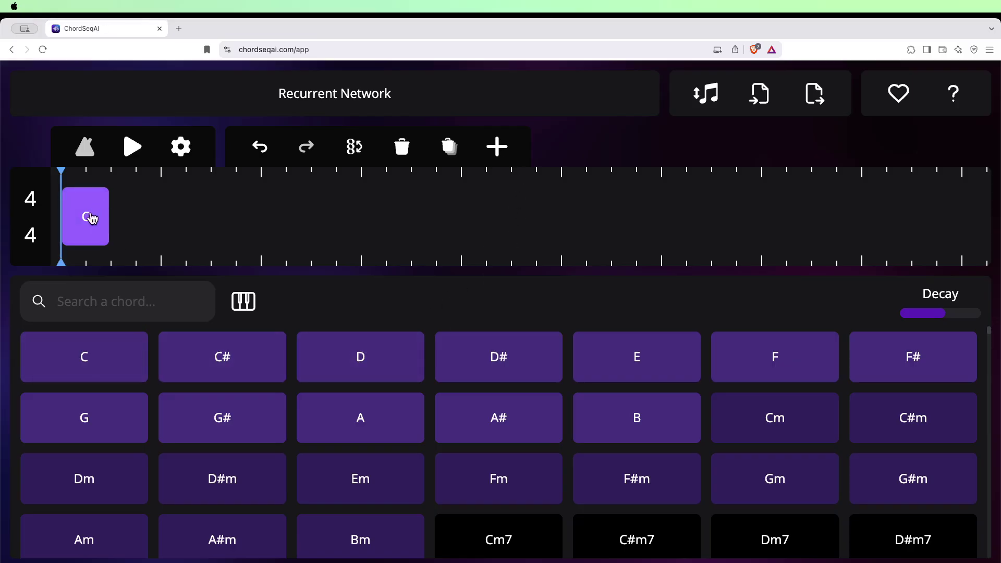
pyautogui.click(498, 149)
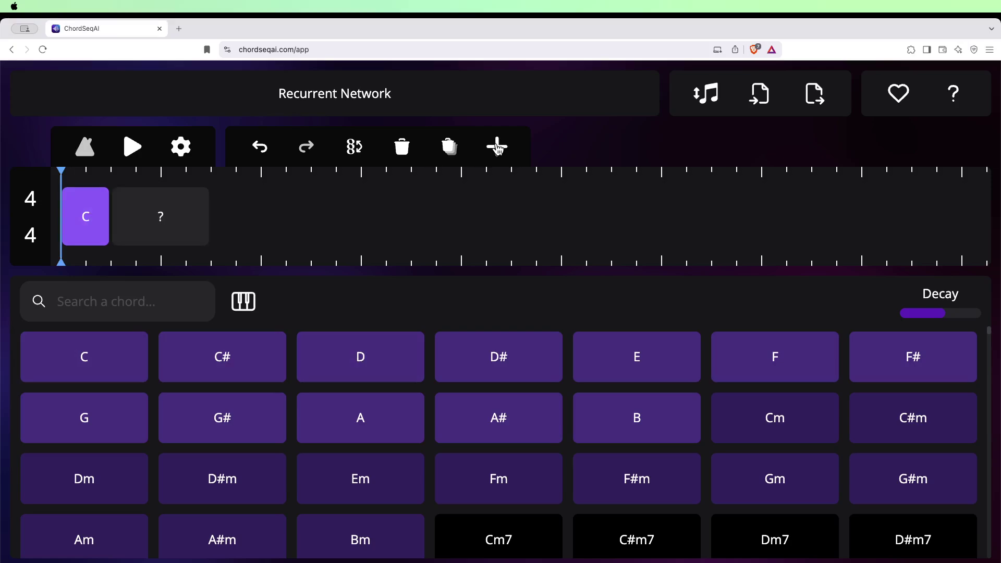
pyautogui.click(183, 212)
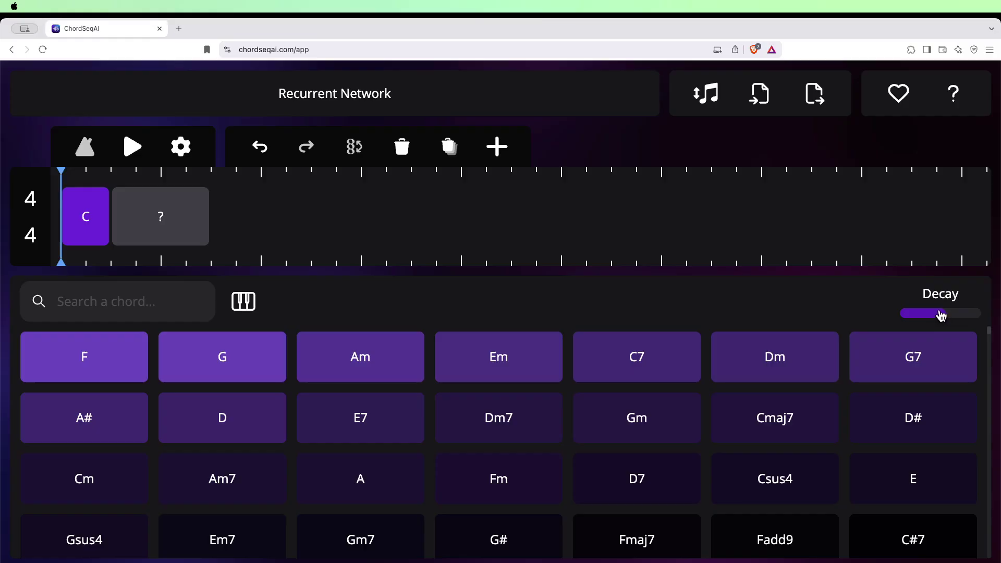
# Compare the suggestions for the blank chord with Decay near its minimum and at its maximum
pyautogui.moveTo(940, 317); pyautogui.dragTo(904, 316)
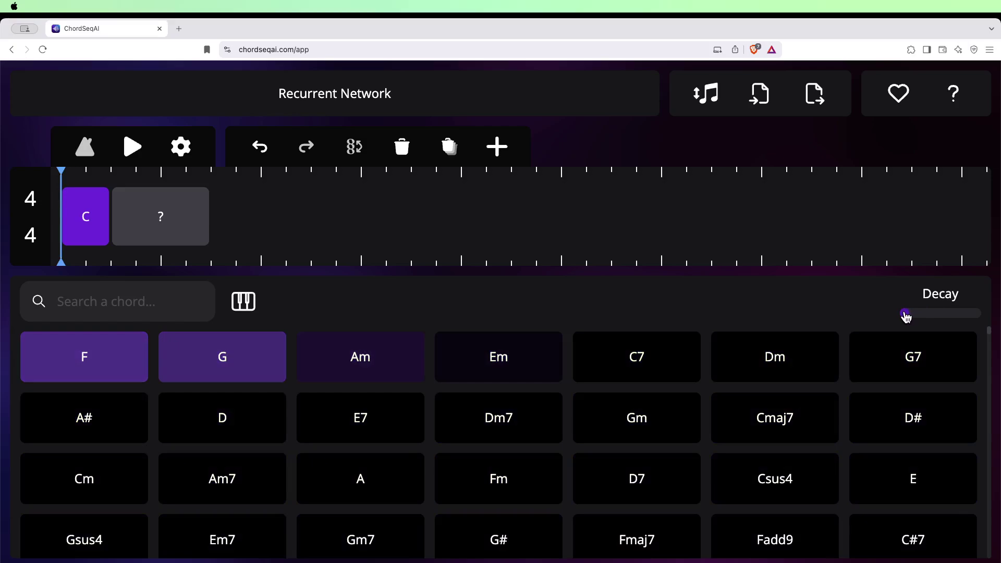
pyautogui.moveTo(907, 316); pyautogui.dragTo(981, 318)
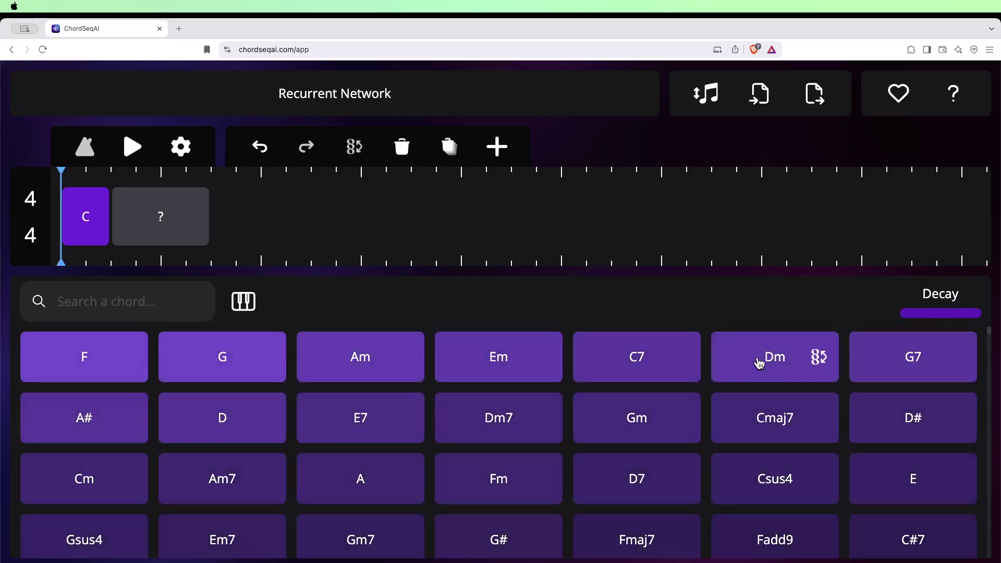
pyautogui.scroll(-3, 755, 357)
pyautogui.scroll(-2, 756, 360)
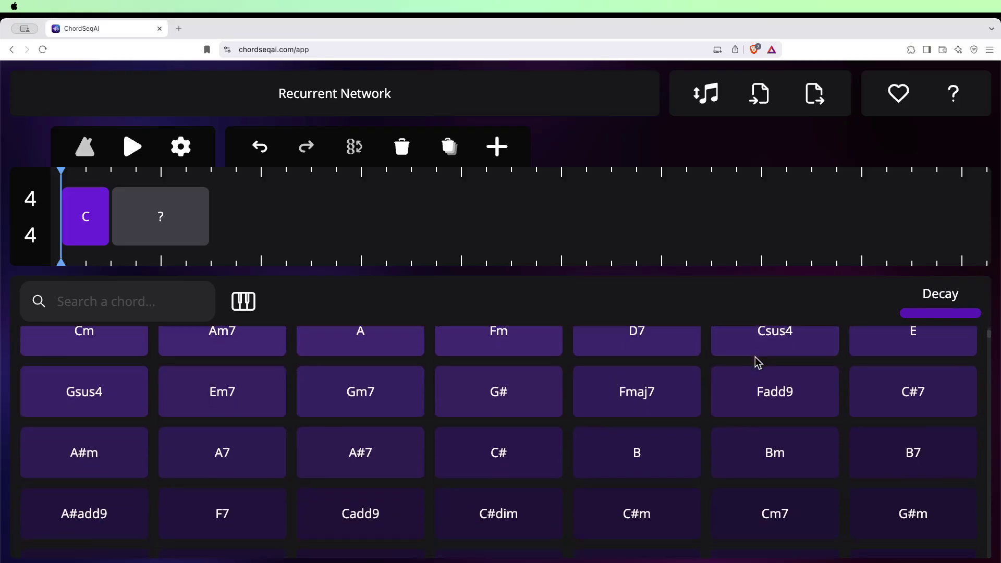
pyautogui.scroll(4, 761, 362)
pyautogui.scroll(-5, 767, 364)
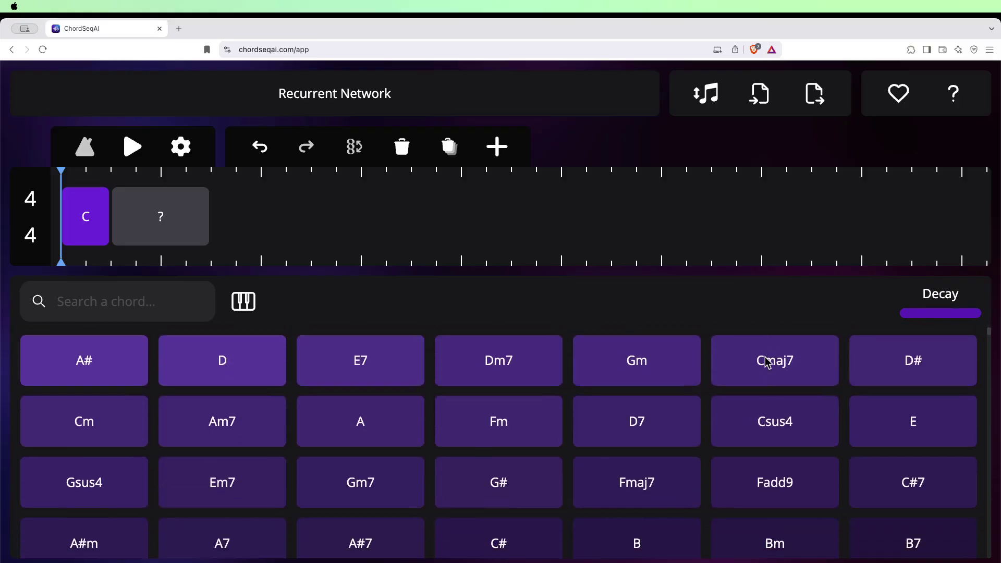
pyautogui.scroll(5, 768, 363)
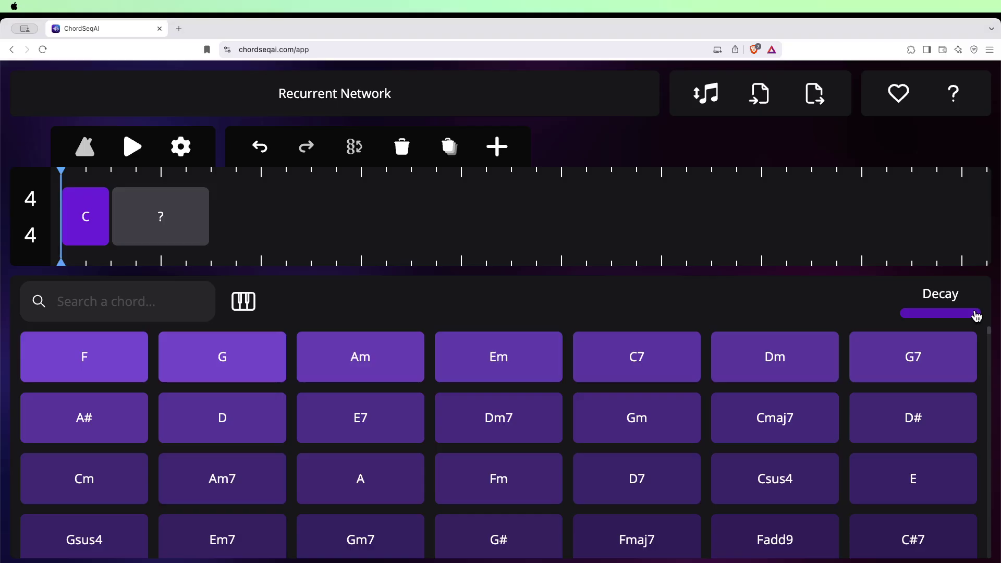
# Reduce Decay to about the middle of its range and fill the blank chord with Dm7 after trying F
pyautogui.moveTo(977, 316); pyautogui.dragTo(934, 319)
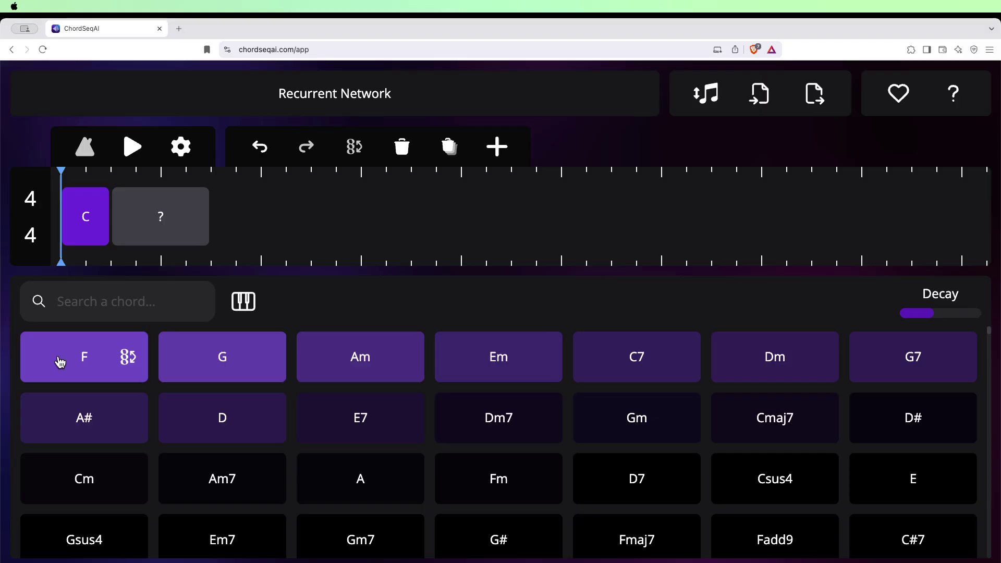
pyautogui.click(83, 360)
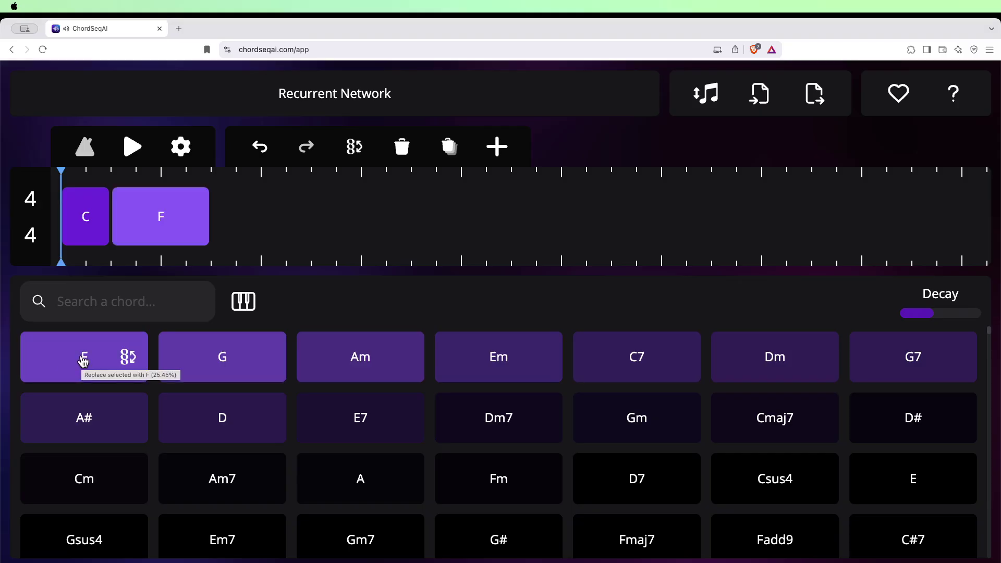
pyautogui.click(934, 318)
pyautogui.moveTo(934, 319); pyautogui.dragTo(942, 319)
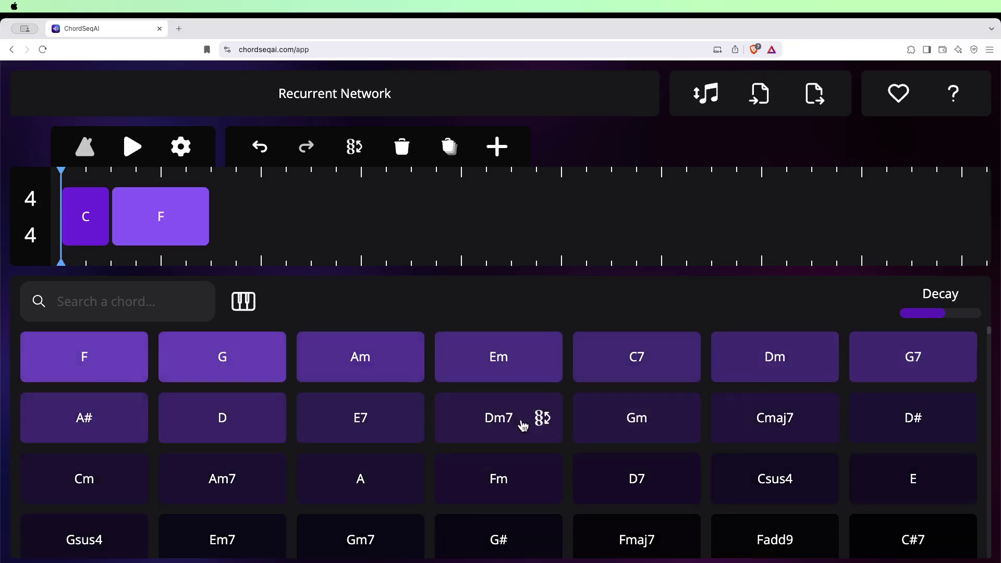
pyautogui.click(497, 417)
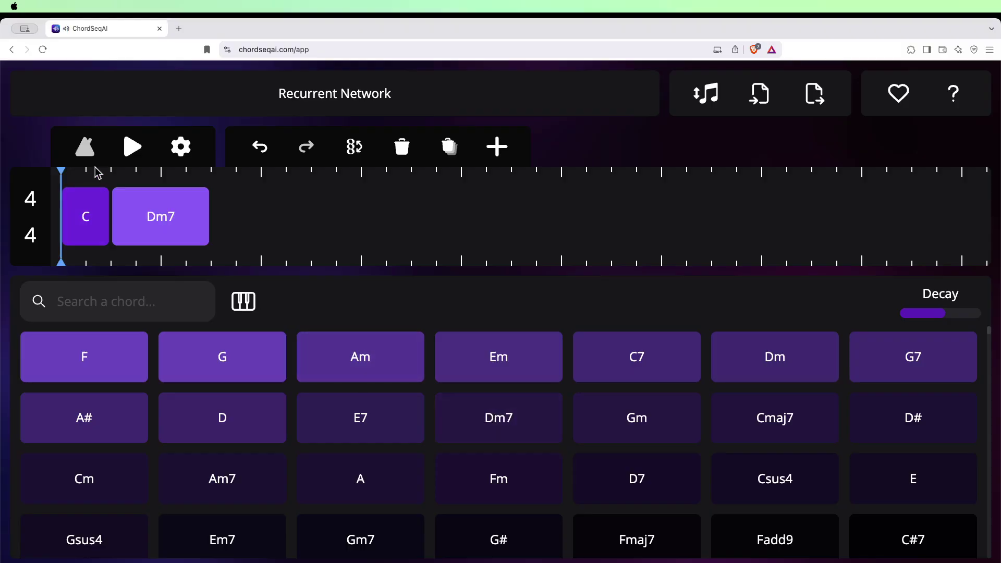
# View the loop and BPM playback settings and play the two-chord progression
pyautogui.click(172, 155)
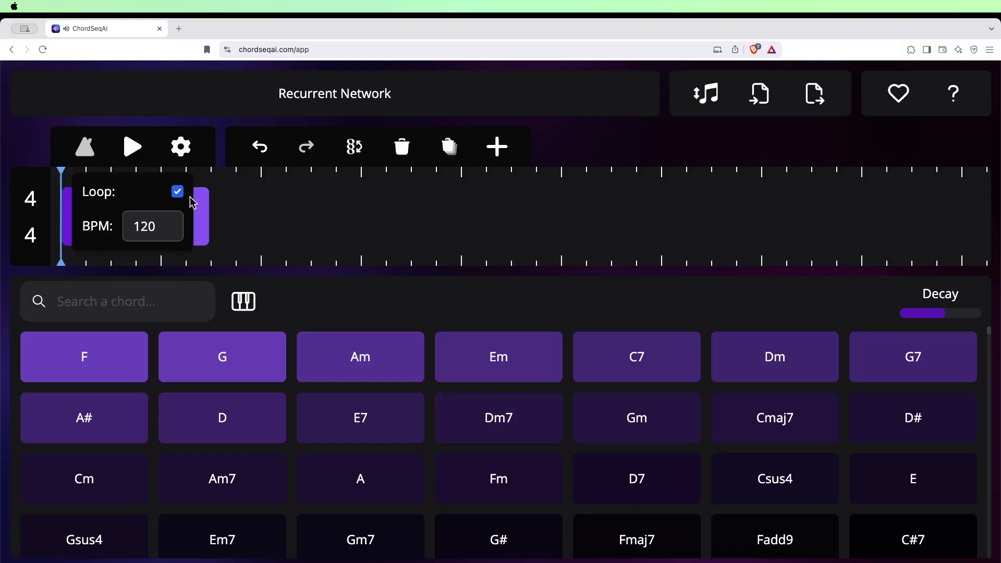
pyautogui.click(158, 120)
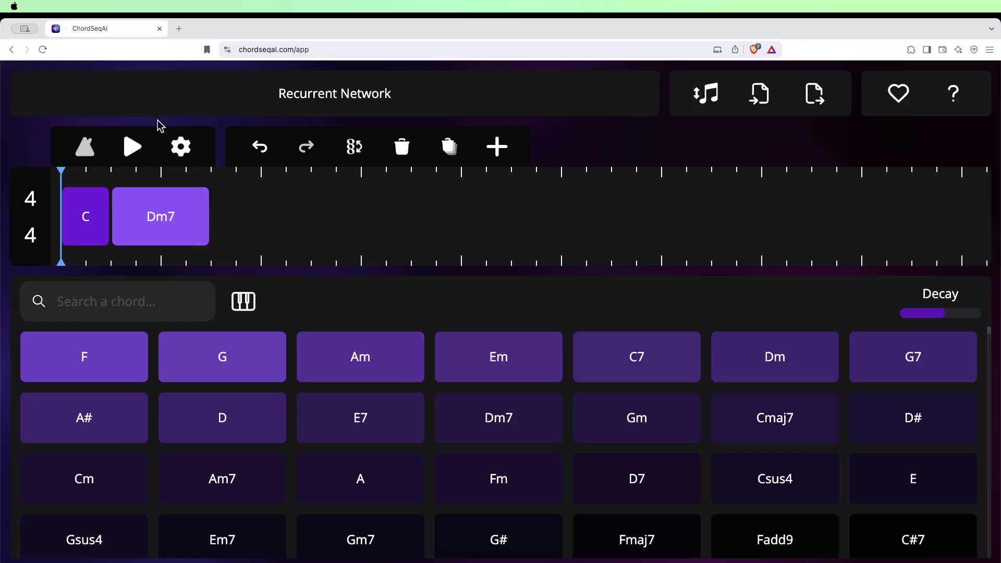
pyautogui.click(133, 148)
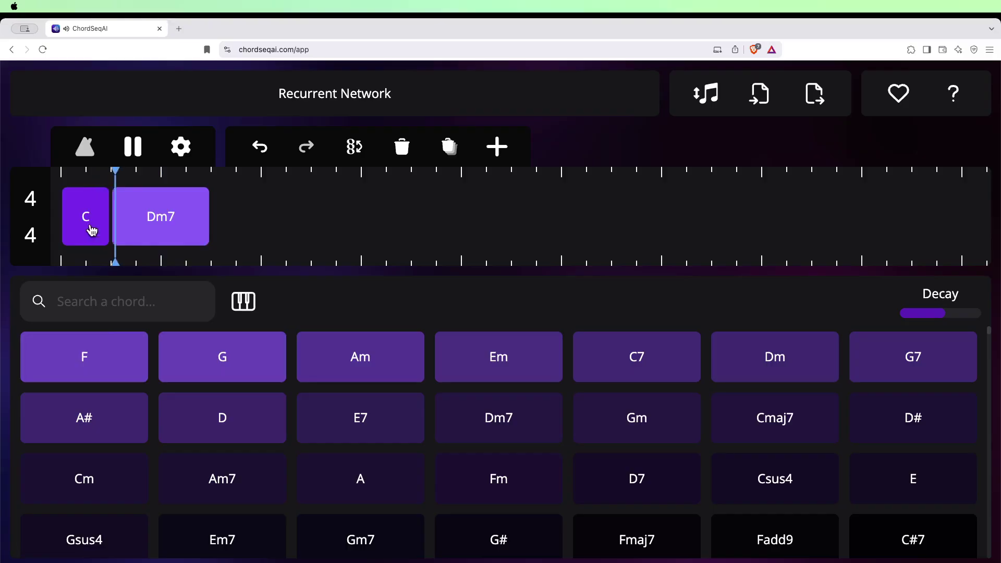
pyautogui.moveTo(92, 231); pyautogui.dragTo(150, 222)
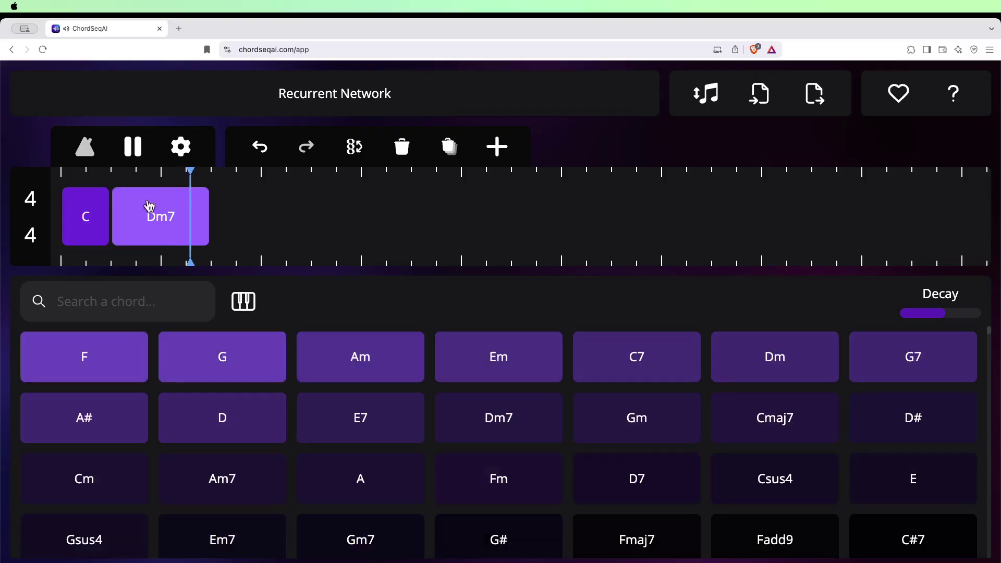
# Play the progression with F as the second chord, switch it back to Dm7, and listen again
pyautogui.click(80, 363)
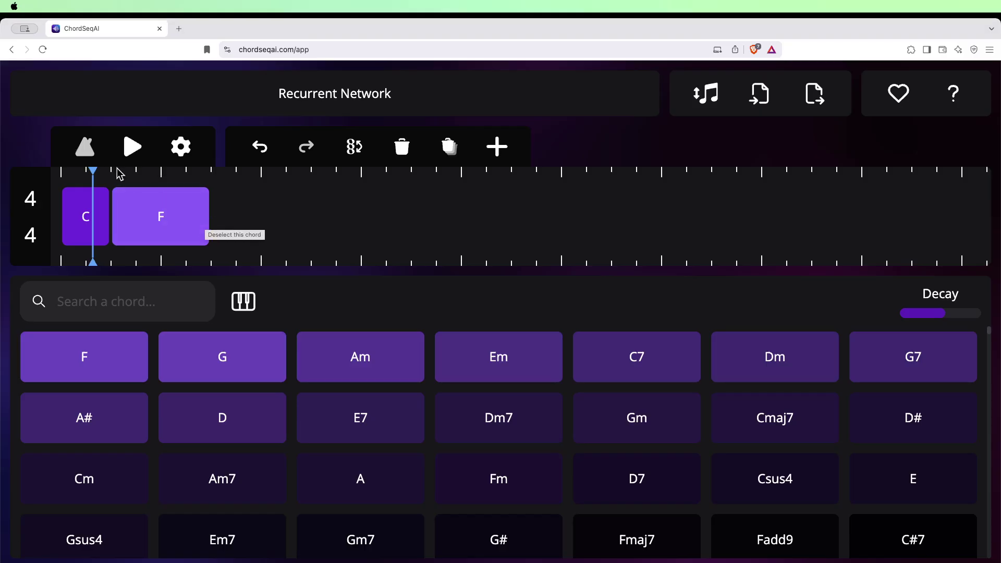
pyautogui.click(132, 146)
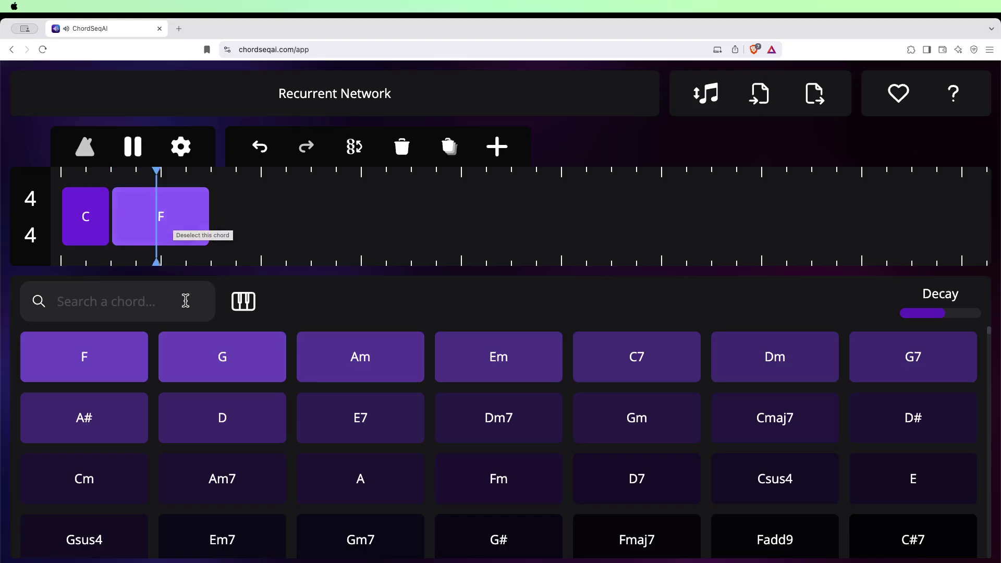
pyautogui.click(485, 414)
pyautogui.click(133, 151)
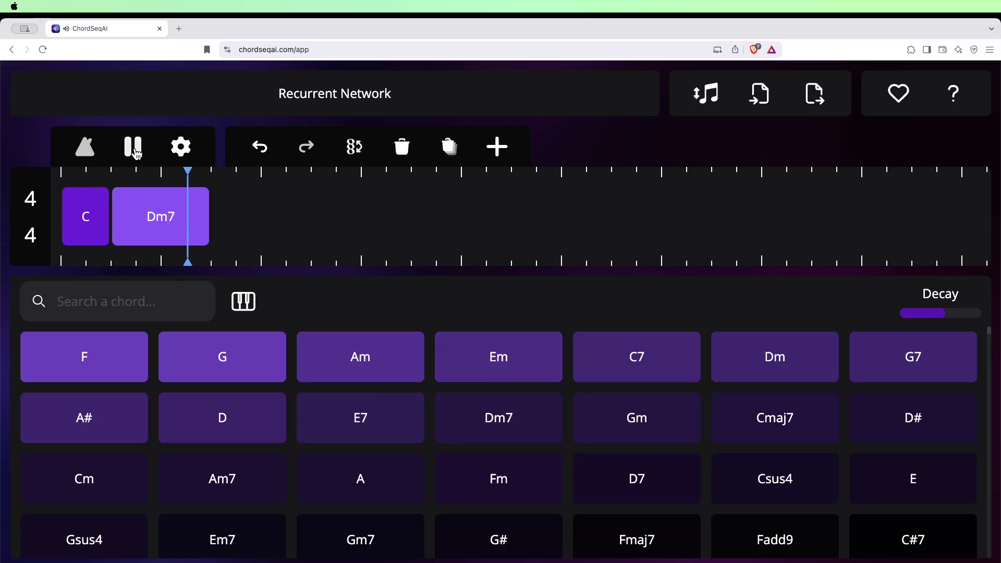
pyautogui.click(134, 149)
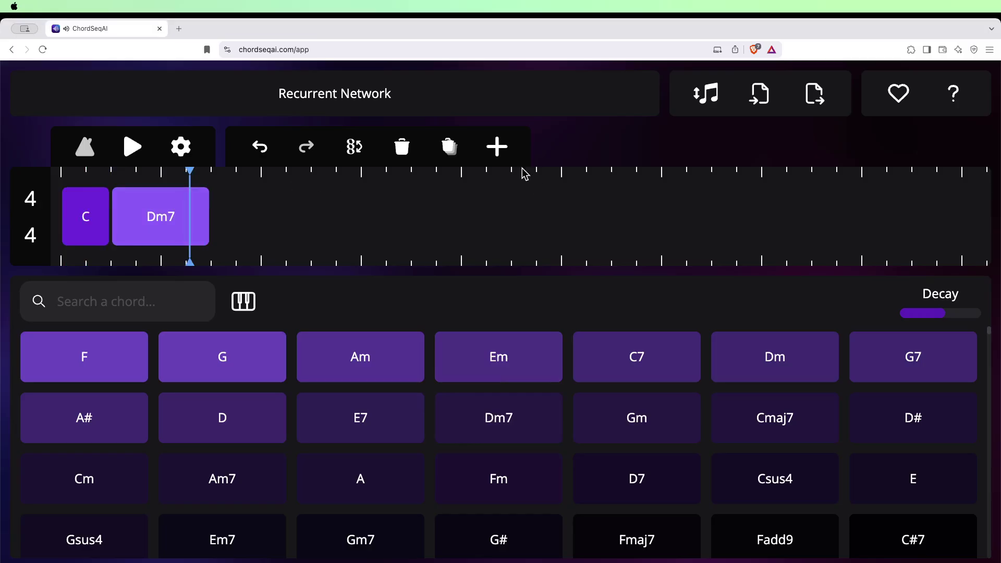
# Add Em as the third chord, shortening it to two beats after listening to the progression
pyautogui.click(498, 148)
pyautogui.click(255, 230)
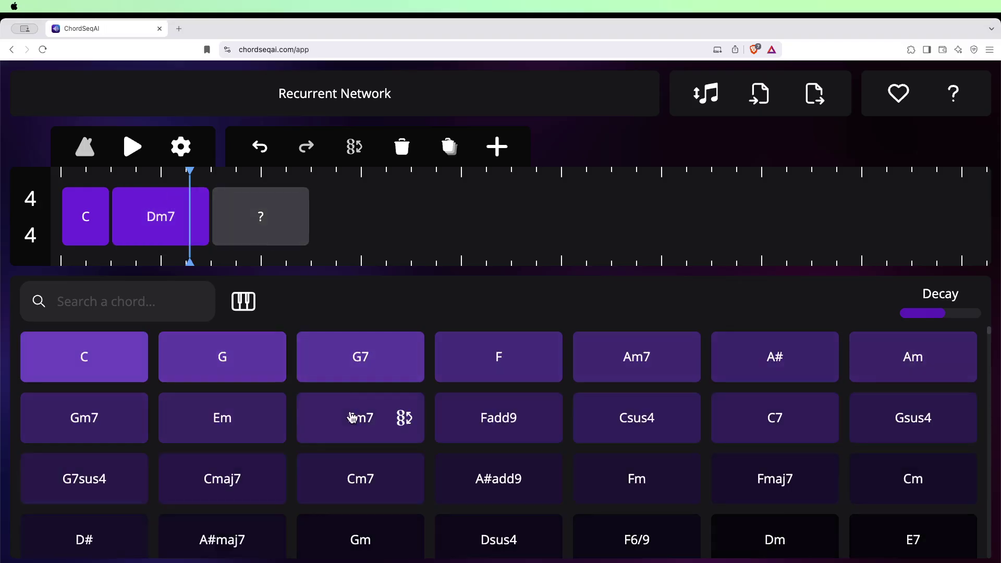
pyautogui.click(220, 416)
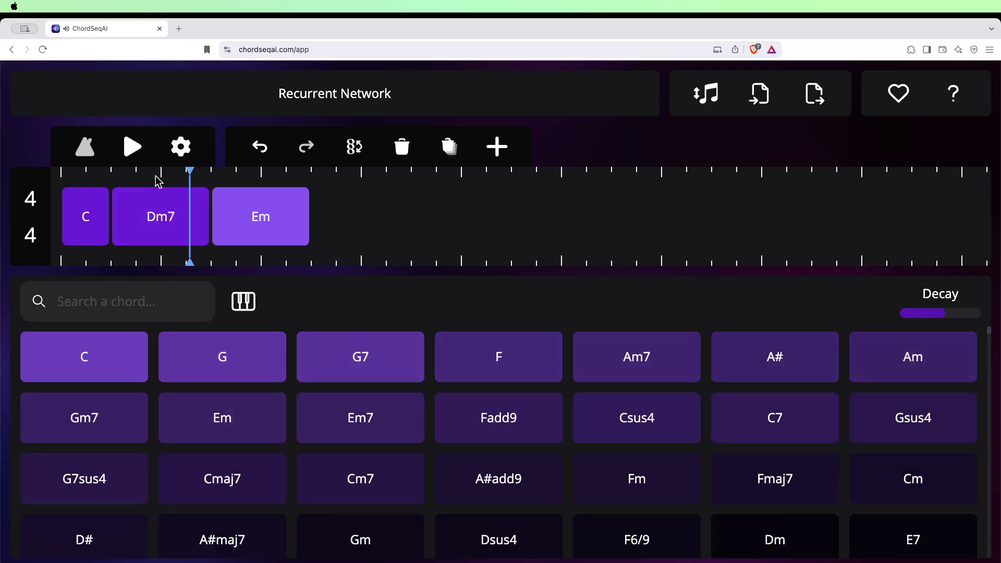
pyautogui.click(134, 151)
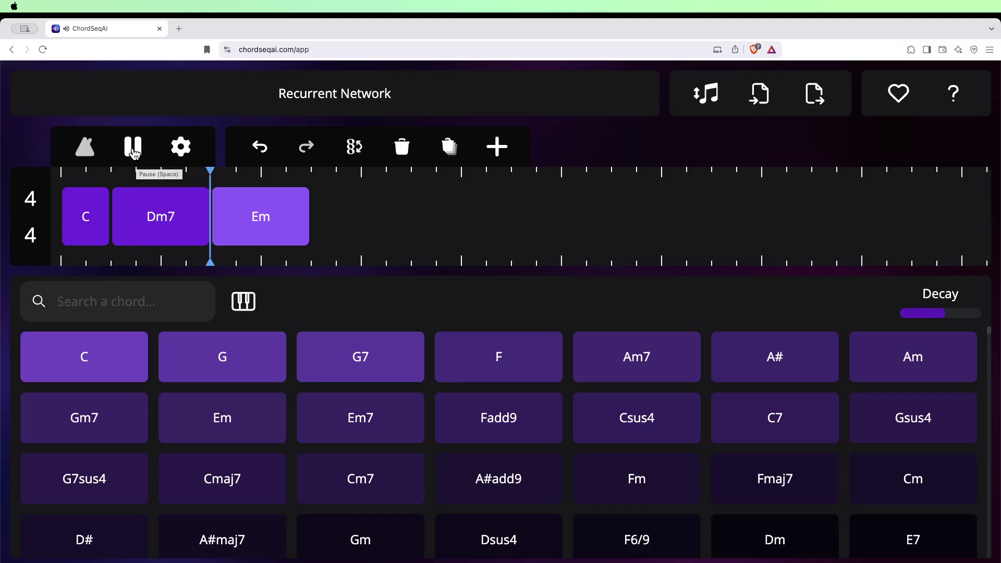
pyautogui.click(136, 154)
pyautogui.moveTo(309, 204); pyautogui.dragTo(274, 209)
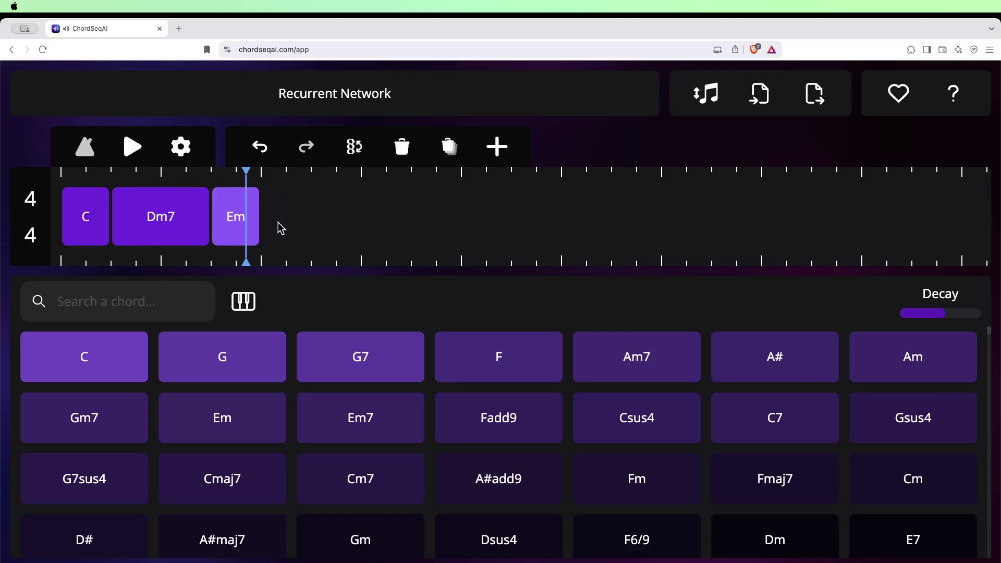
# Add a fourth chord, try G in it, and change it to F, playing the progression with each
pyautogui.click(502, 150)
pyautogui.click(312, 229)
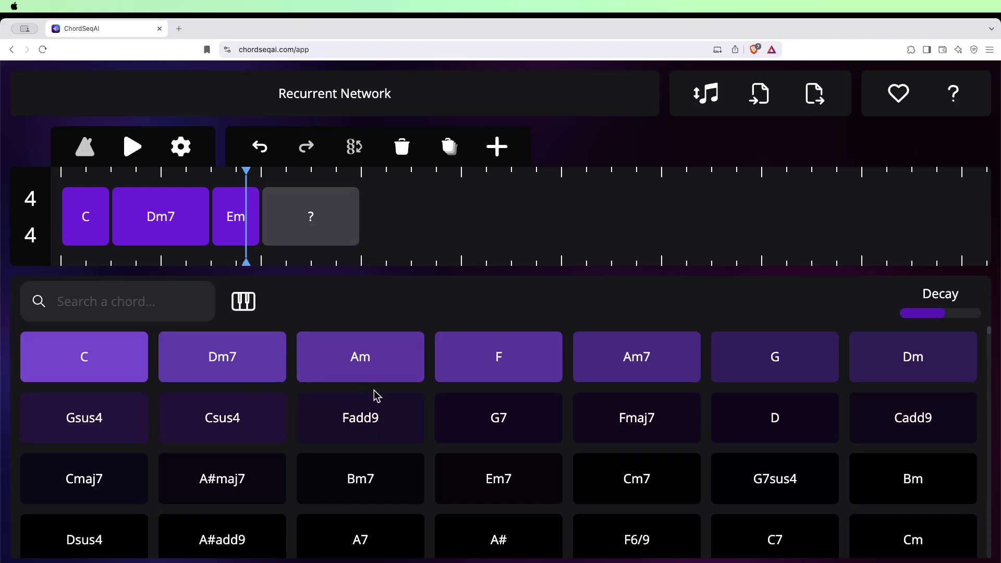
pyautogui.click(744, 360)
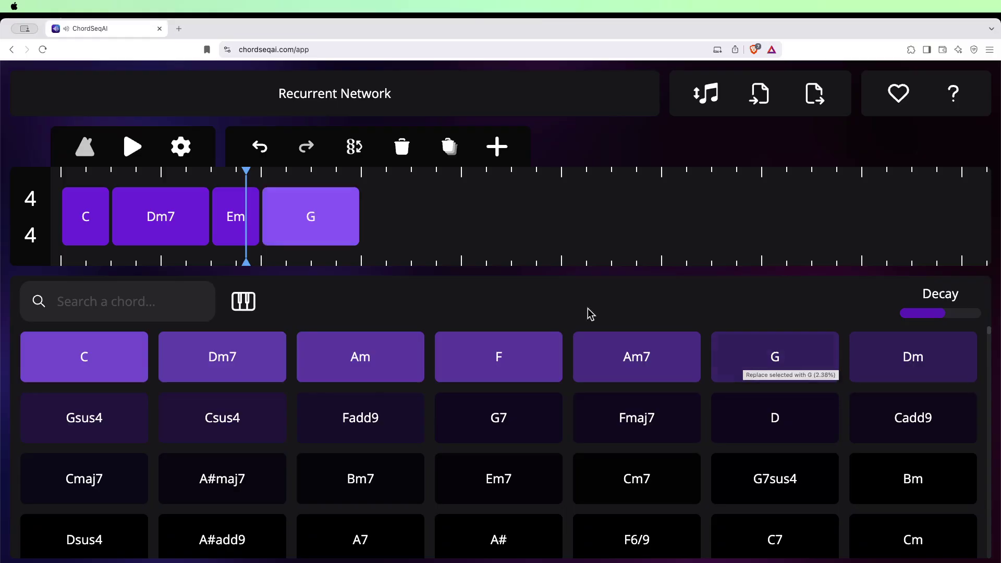
pyautogui.click(126, 150)
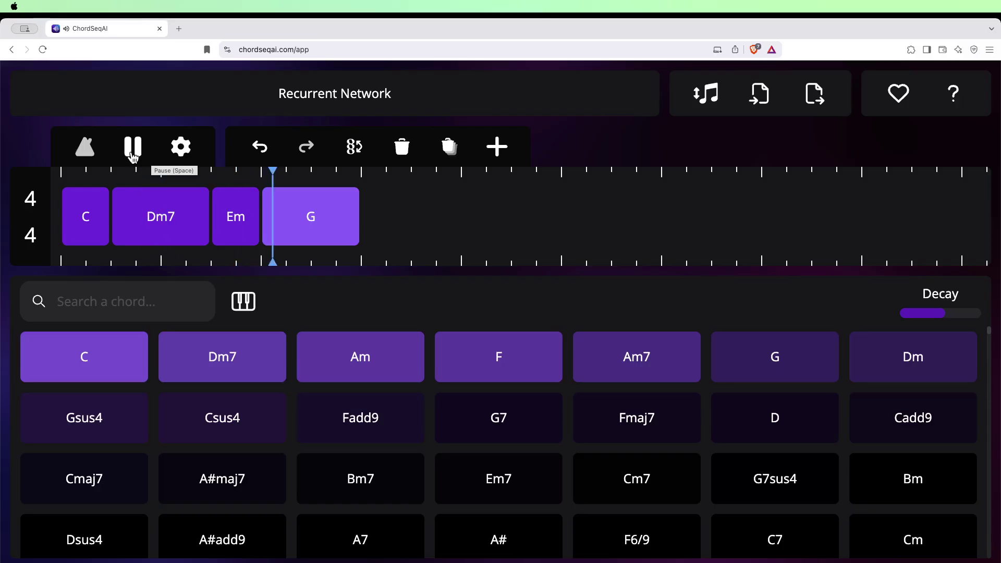
pyautogui.click(133, 152)
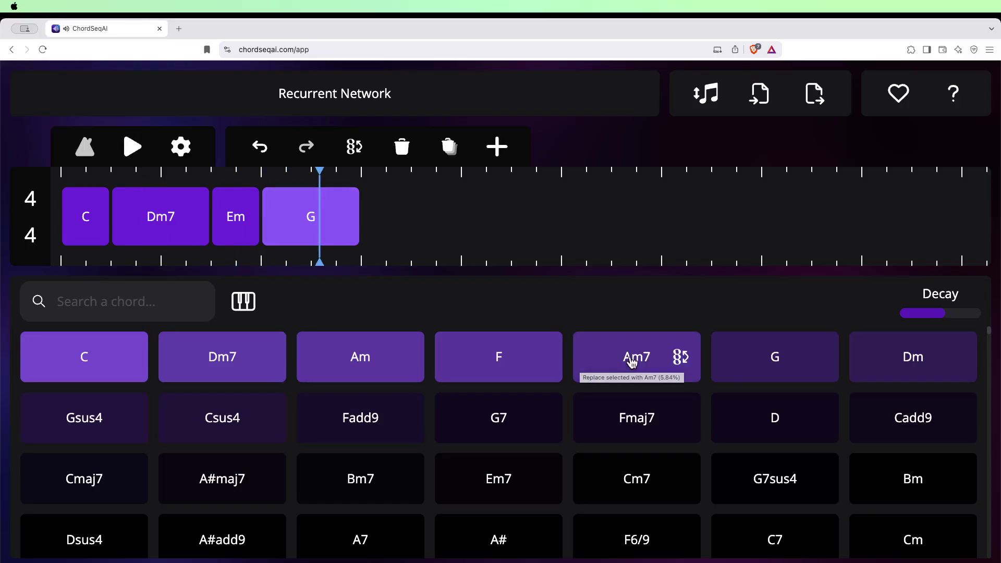
pyautogui.click(440, 358)
pyautogui.click(136, 154)
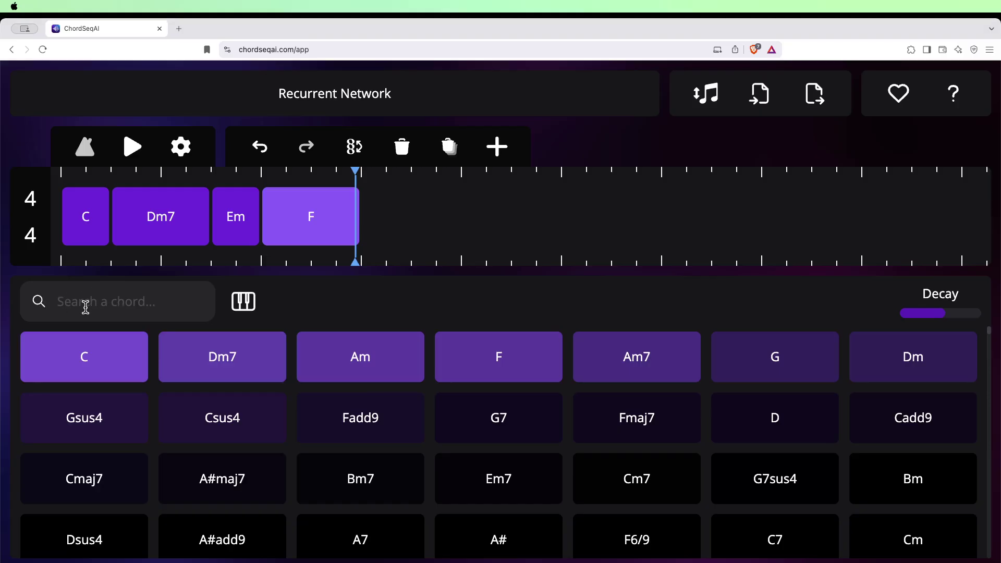
# Search the chord suggestions for E and clear the search
pyautogui.write('E')
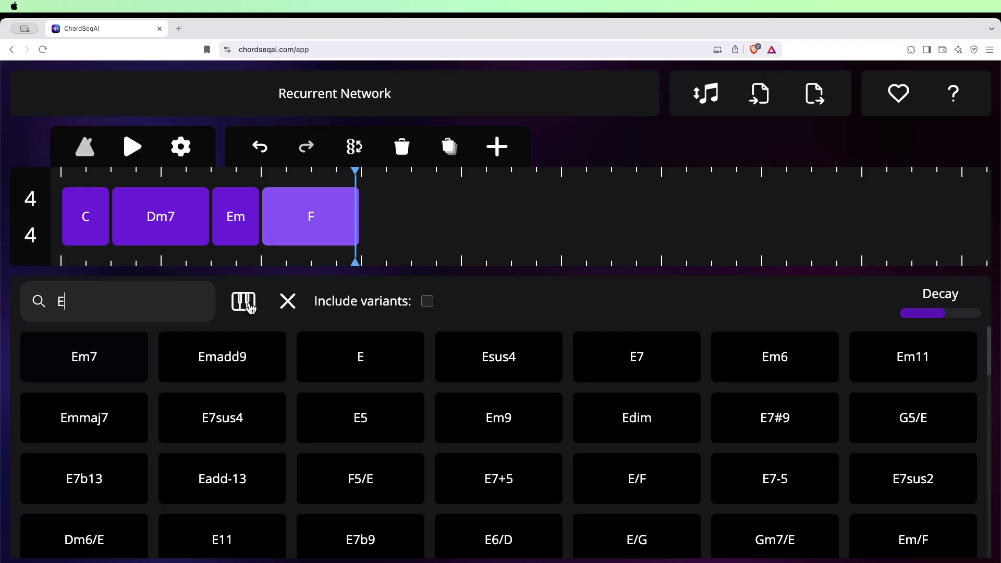
pyautogui.press('BackSpace')
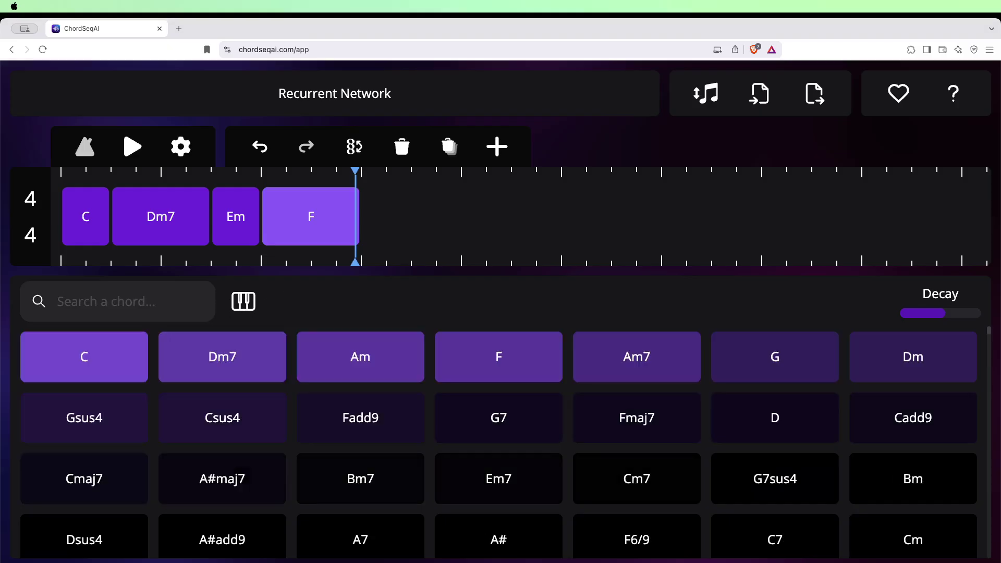
# Filter the chord suggestions by the notes C4, D#4 and G4 on the piano keyboard, with the match mode set to Exact
pyautogui.click(242, 302)
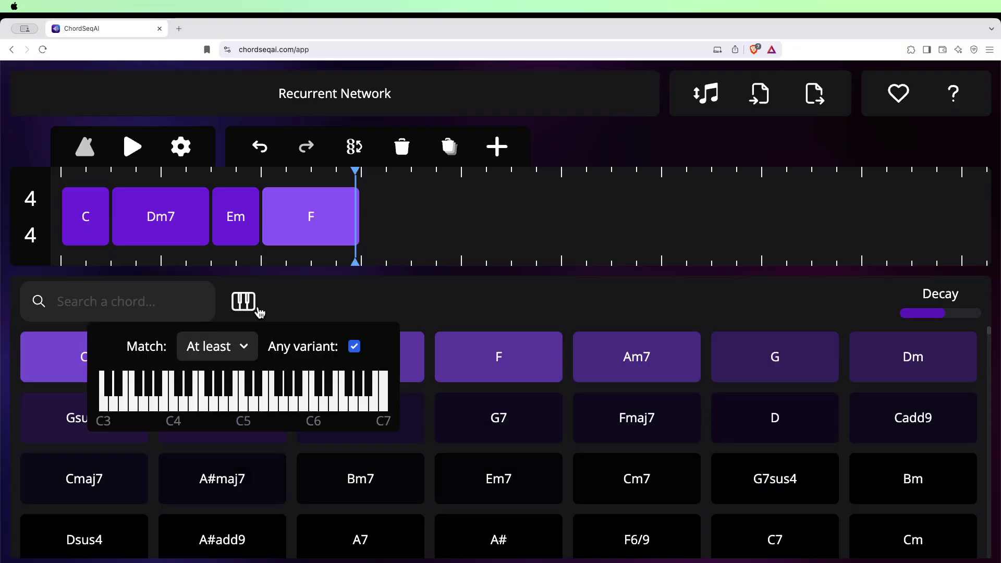
pyautogui.click(175, 405)
pyautogui.click(190, 389)
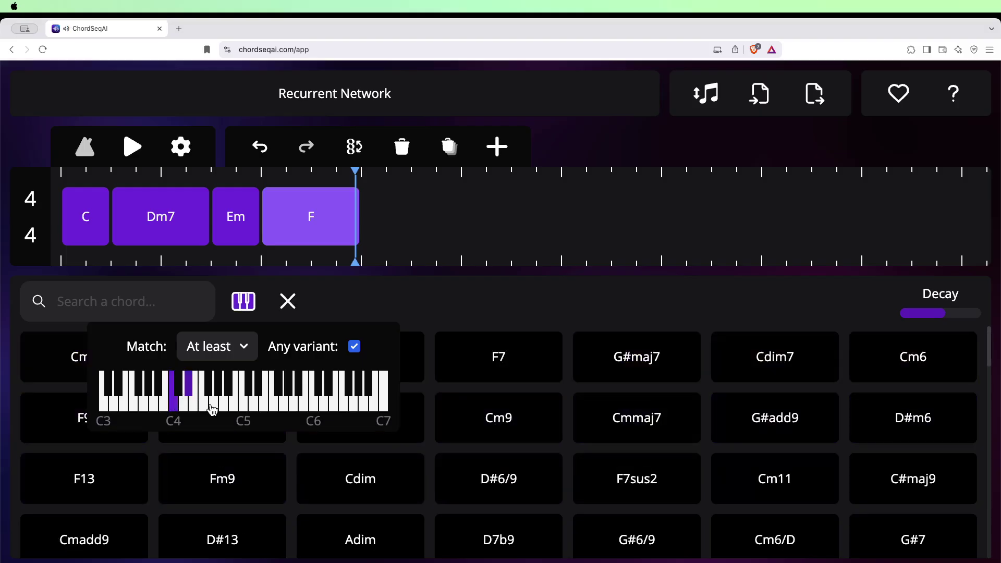
pyautogui.click(216, 406)
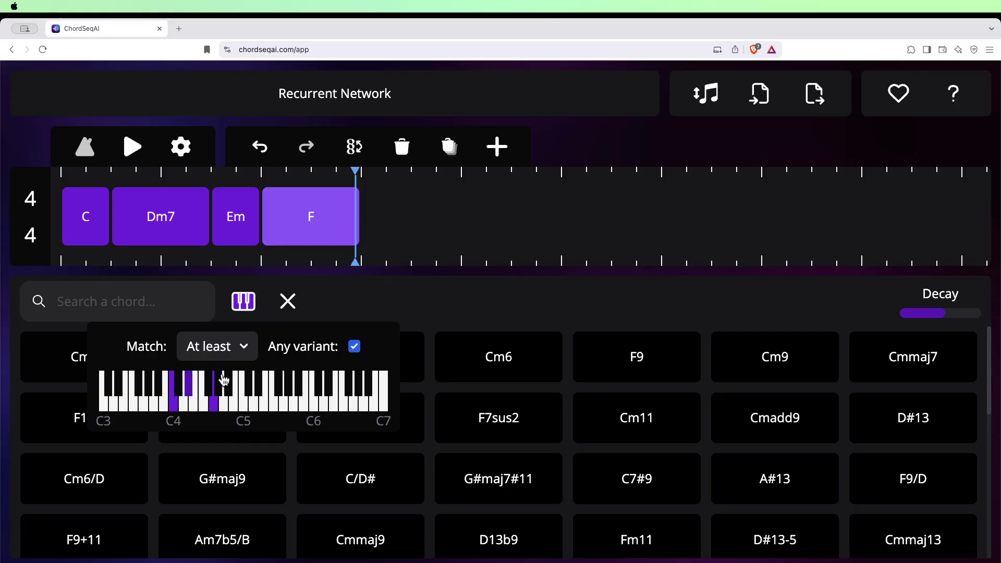
pyautogui.click(247, 354)
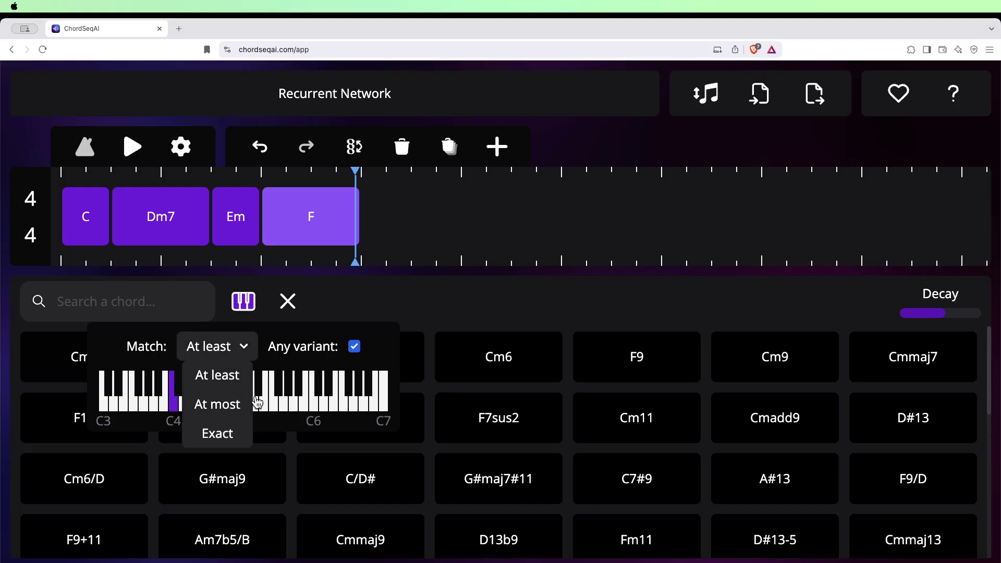
pyautogui.click(218, 434)
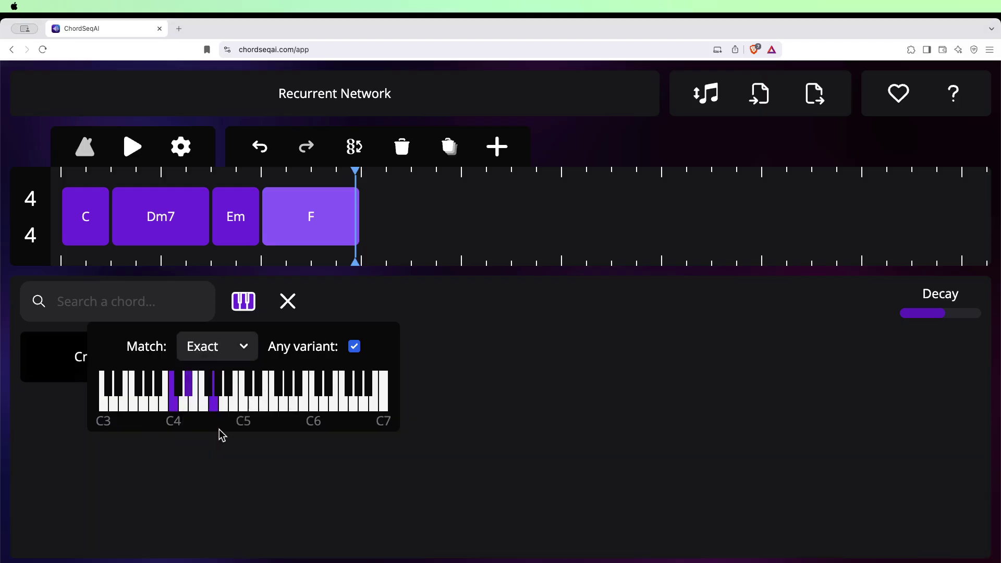
# Try Cm as the fourth chord, clear the note filter to switch it back to F, and play the progression
pyautogui.click(74, 360)
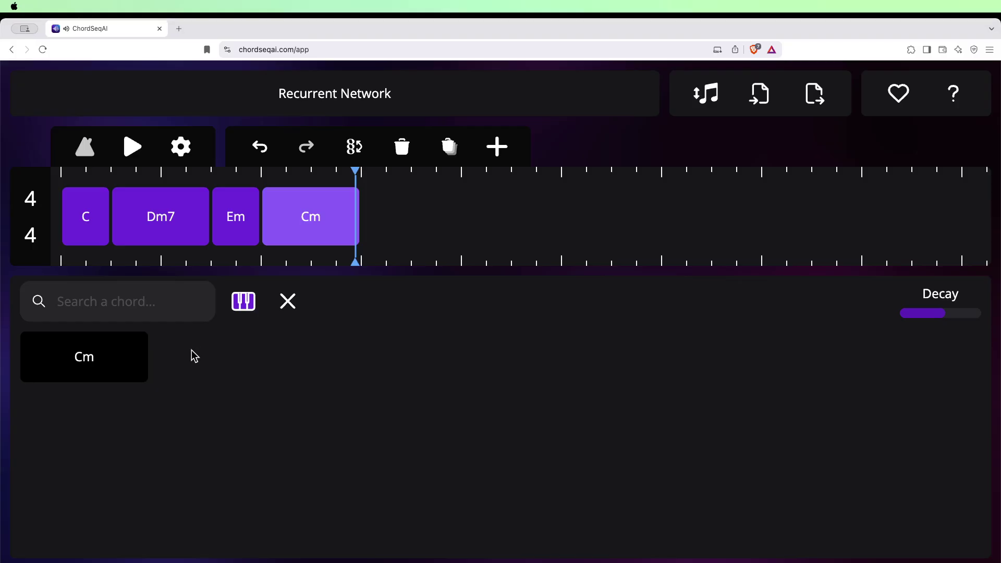
pyautogui.click(285, 304)
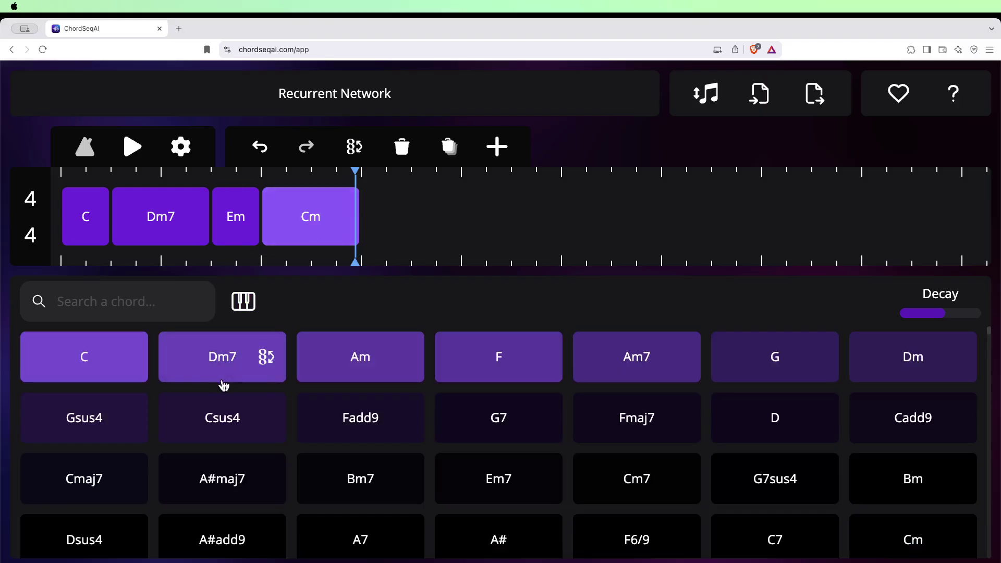
pyautogui.click(453, 352)
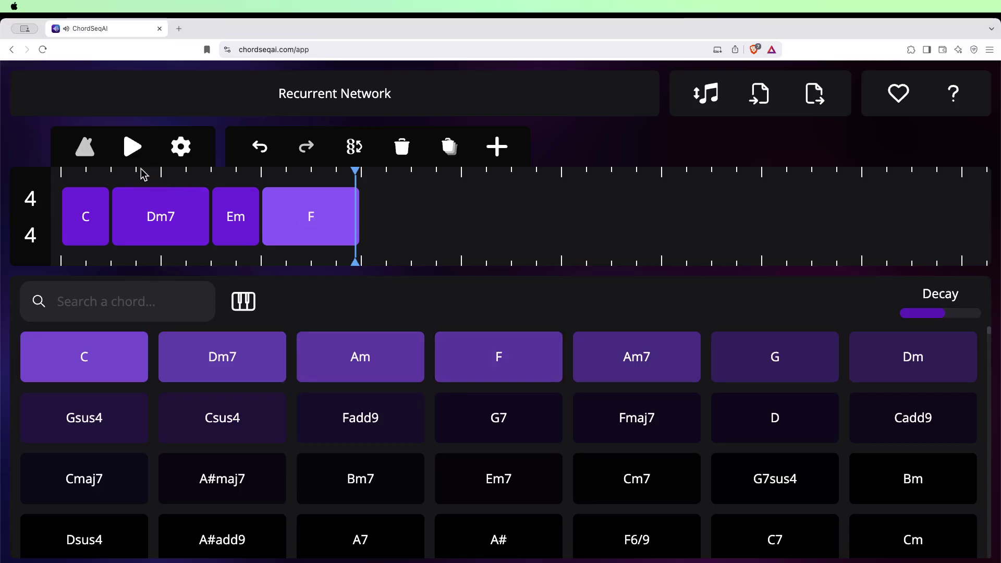
pyautogui.click(133, 149)
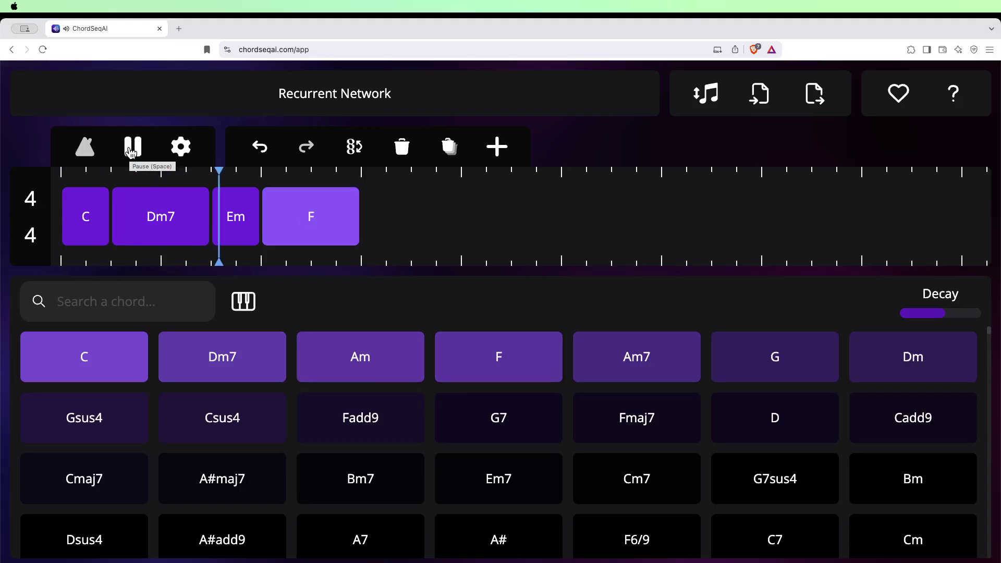
pyautogui.click(132, 151)
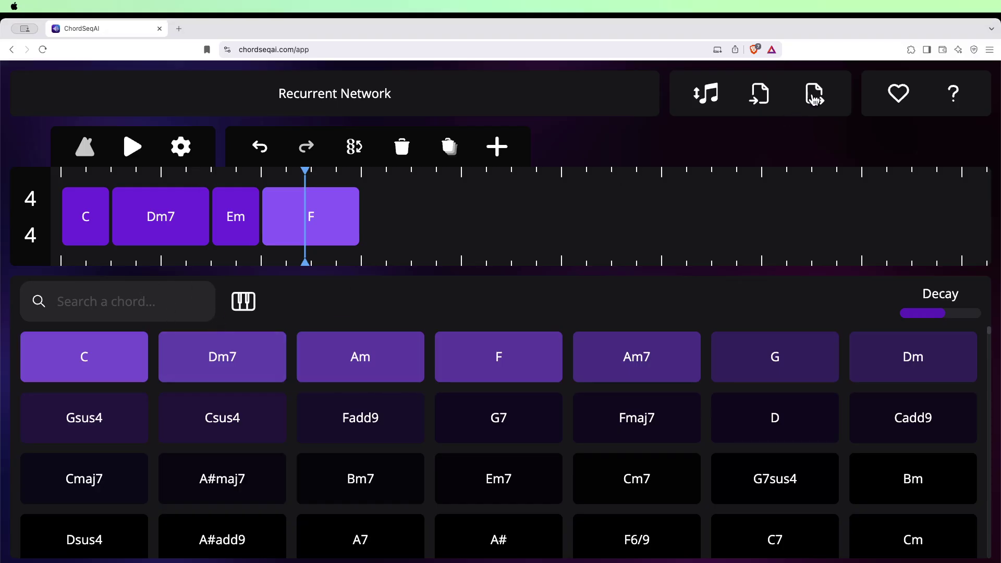
# Export the progression in .mid format as chords, saving it in the ChordseqAI folder on the Desktop
pyautogui.click(813, 97)
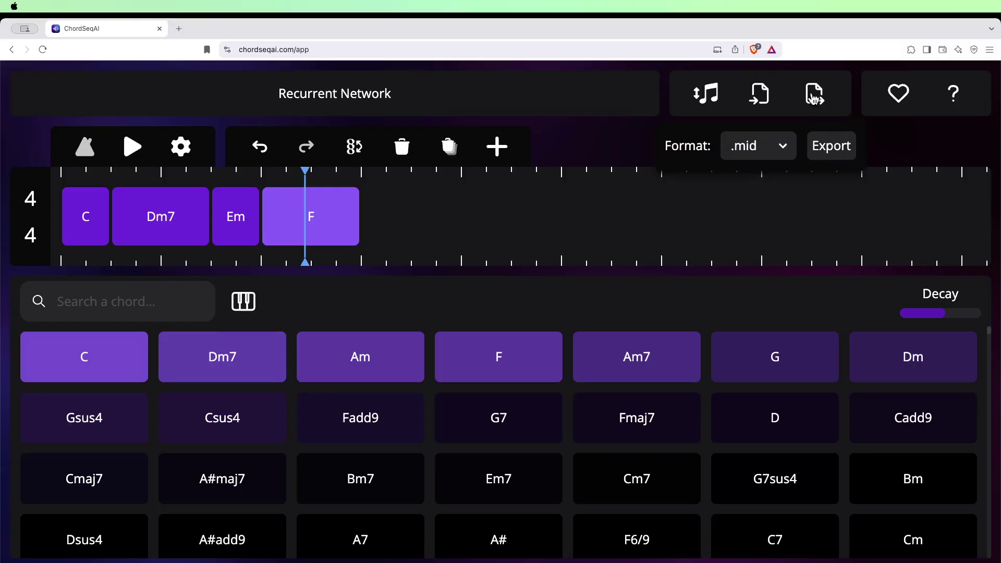
pyautogui.click(830, 147)
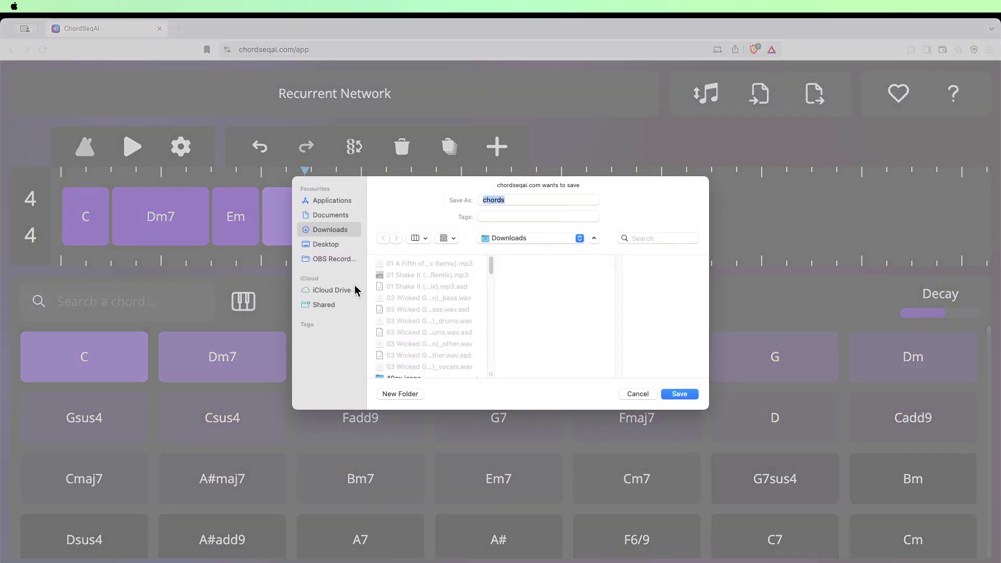
pyautogui.click(325, 244)
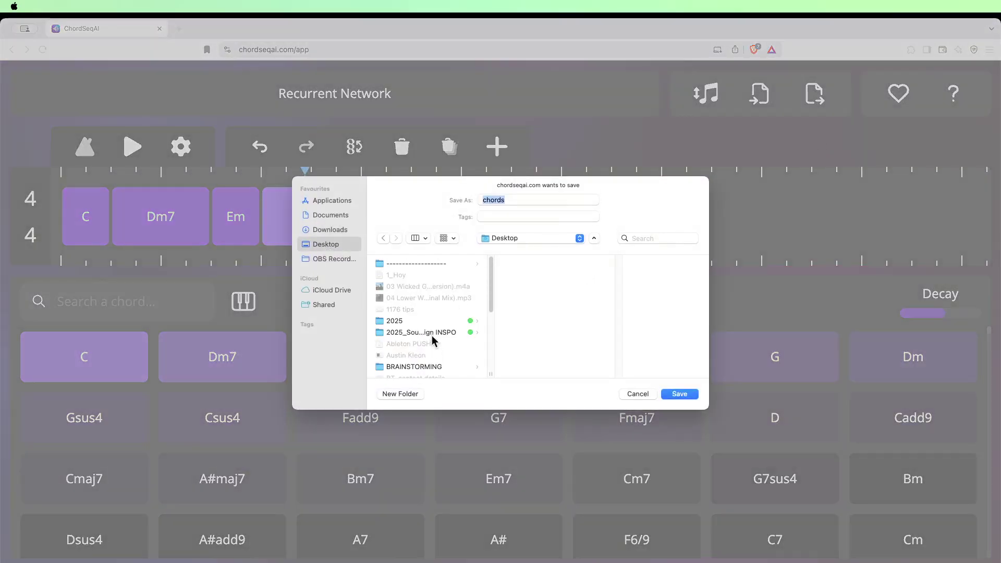
pyautogui.scroll(-2, 429, 325)
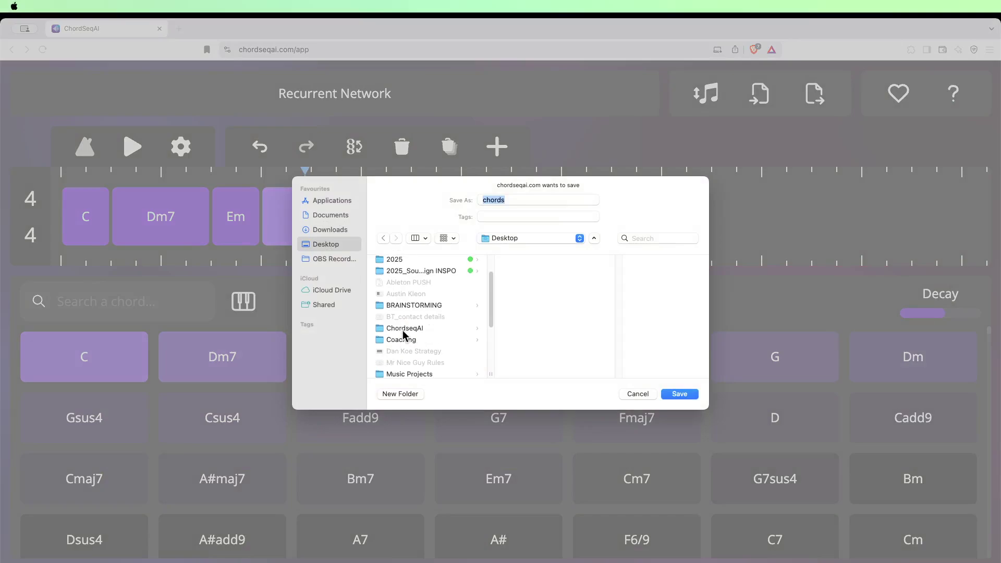
pyautogui.press('Tab')
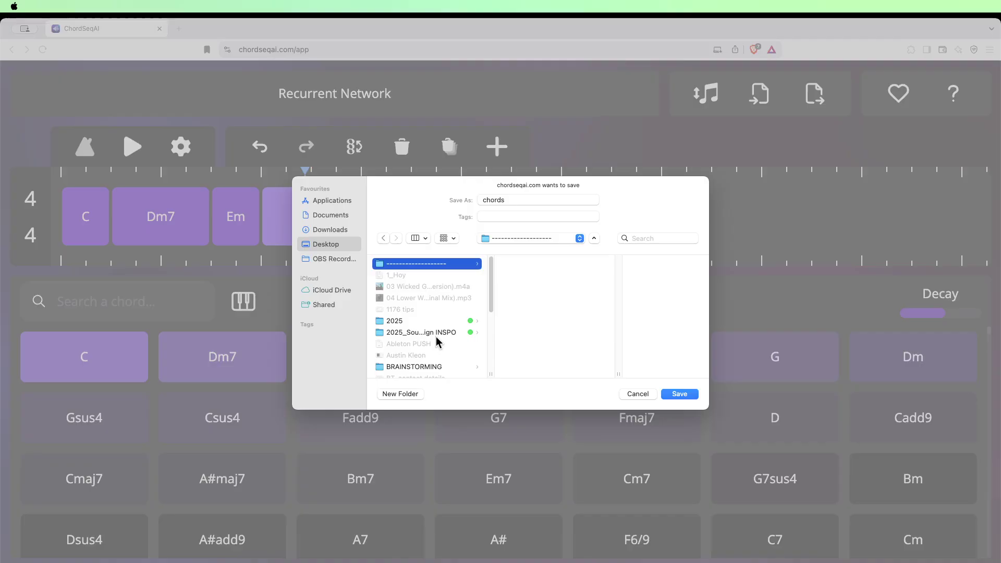
pyautogui.scroll(-3, 448, 338)
pyautogui.scroll(-1, 448, 337)
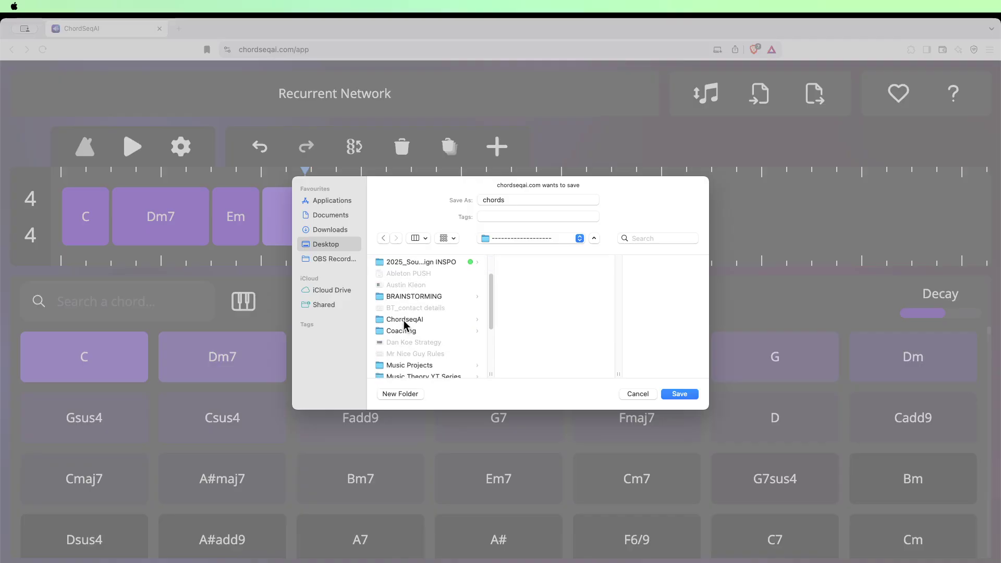
pyautogui.click(405, 320)
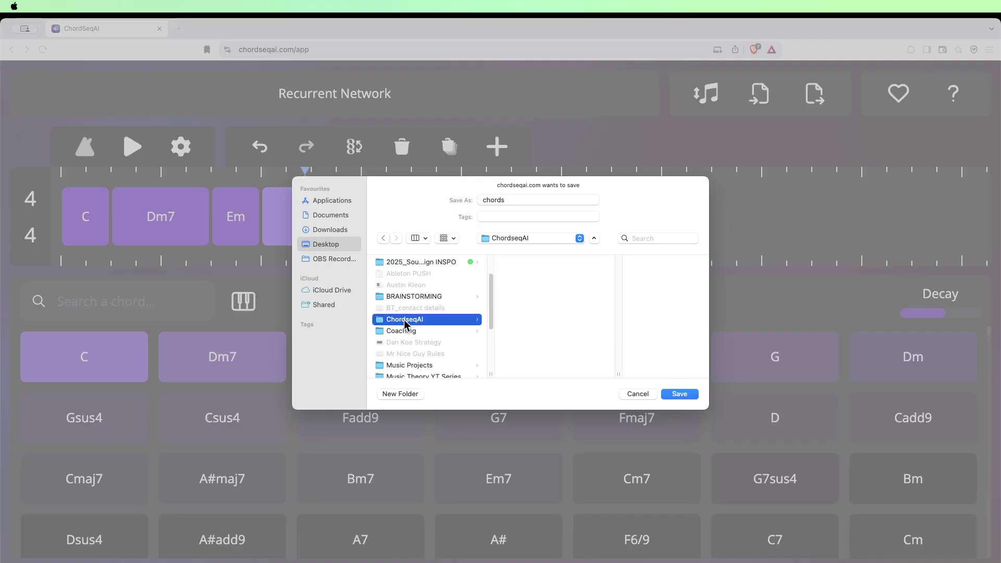
pyautogui.click(679, 395)
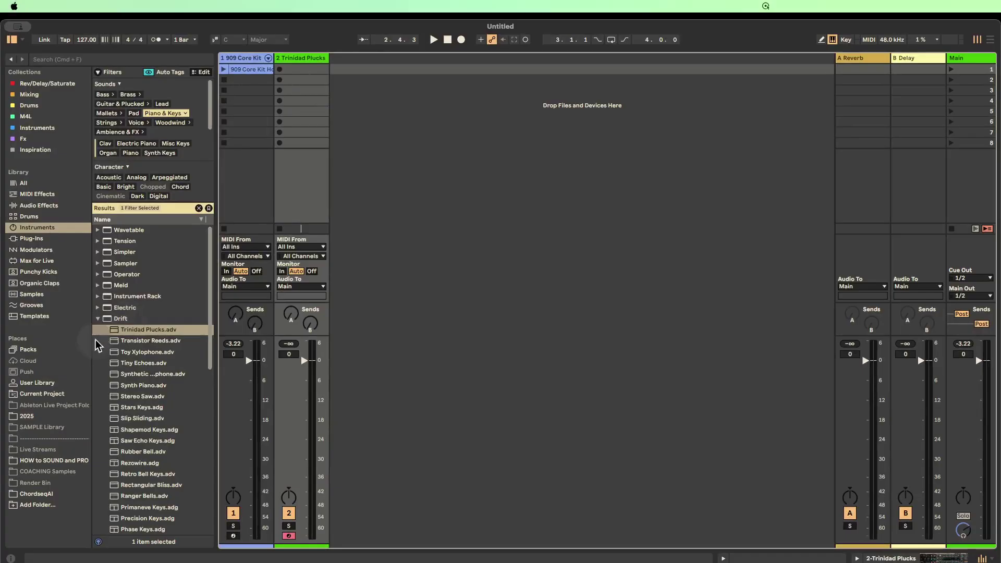
# In Ableton Live, load chords.mid from the ChordseqAI folder into the first clip slot of the Trinidad Plucks track
pyautogui.click(99, 319)
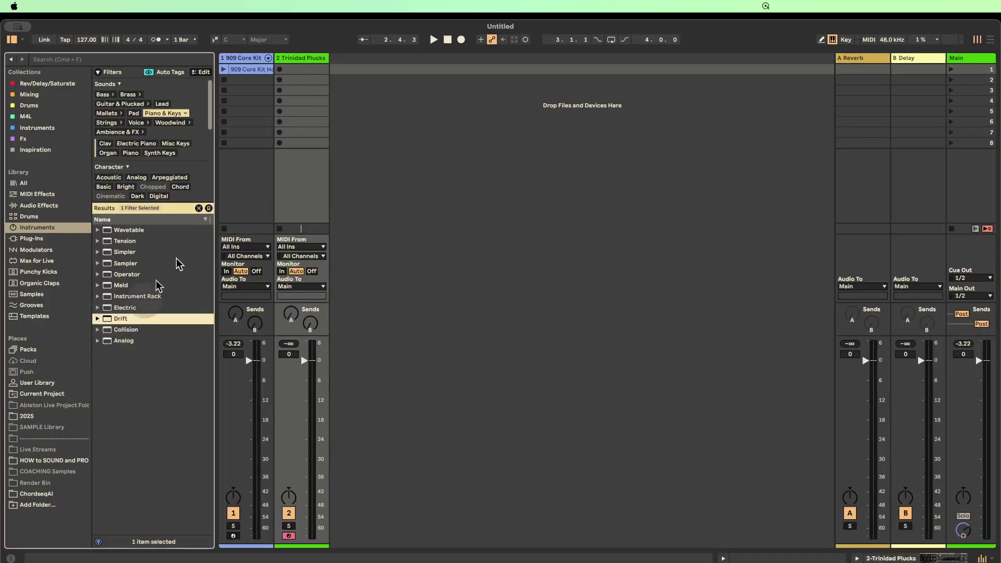
pyautogui.doubleClick(295, 58)
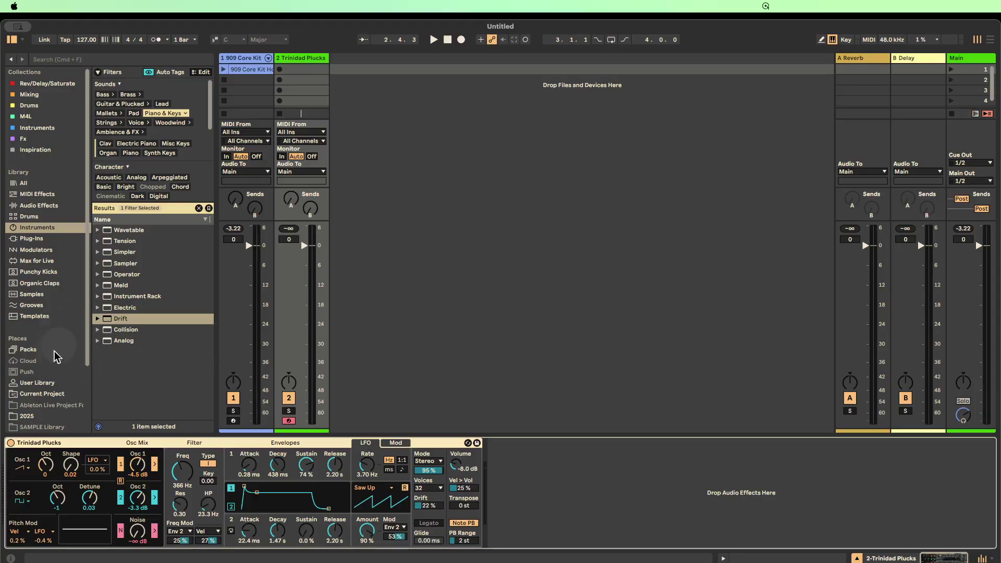
pyautogui.scroll(-4, 56, 350)
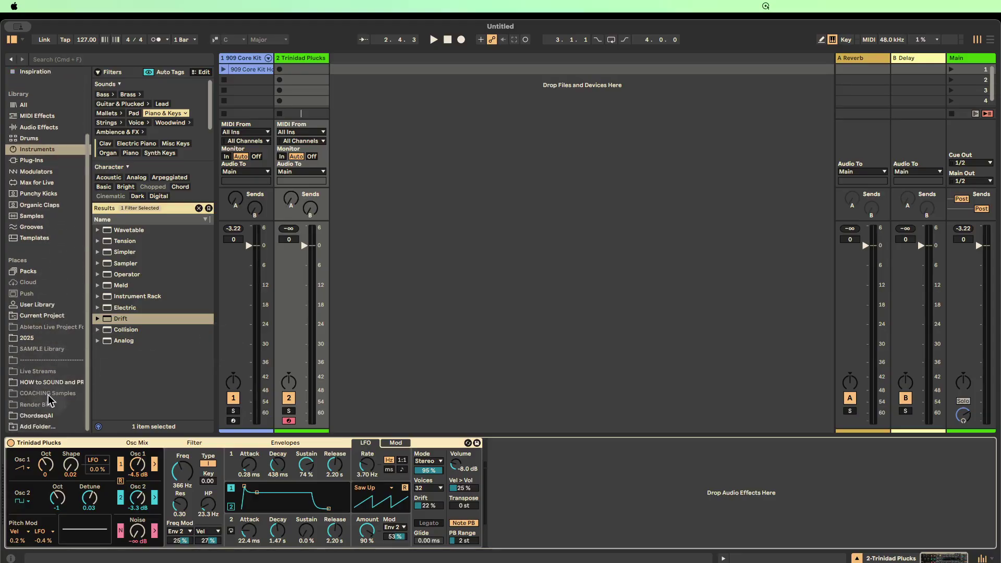
pyautogui.click(37, 415)
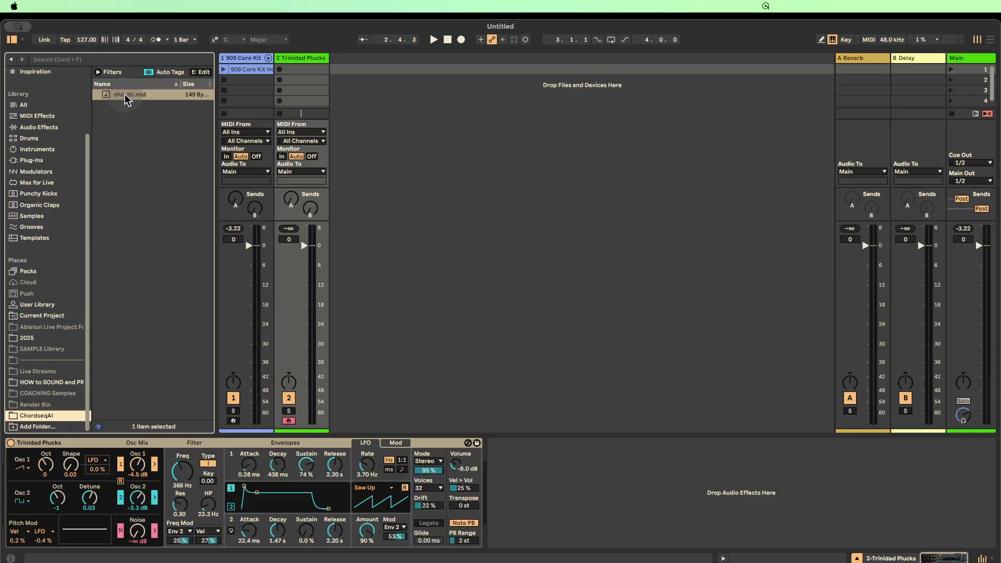
pyautogui.rightClick(38, 417)
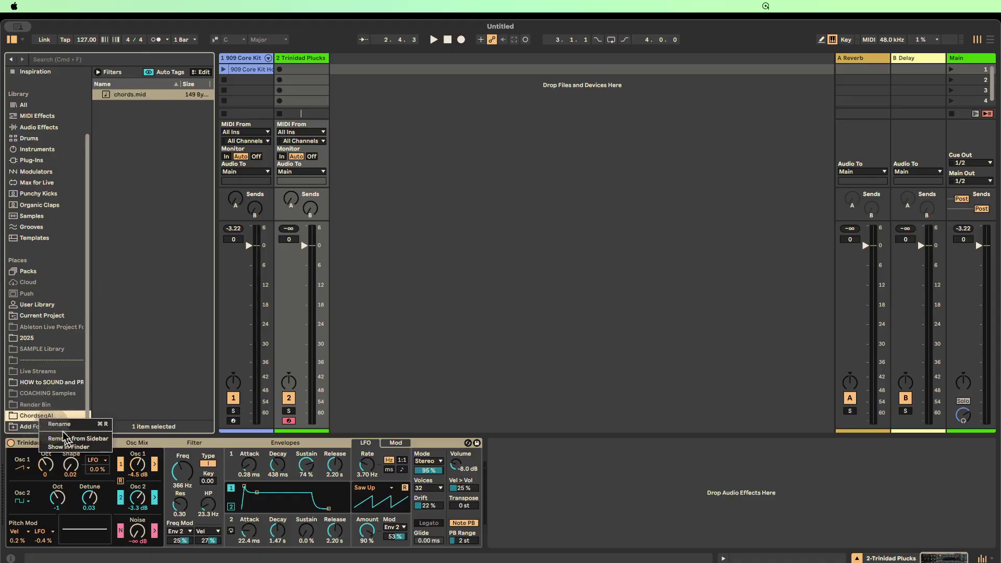
pyautogui.press('Escape')
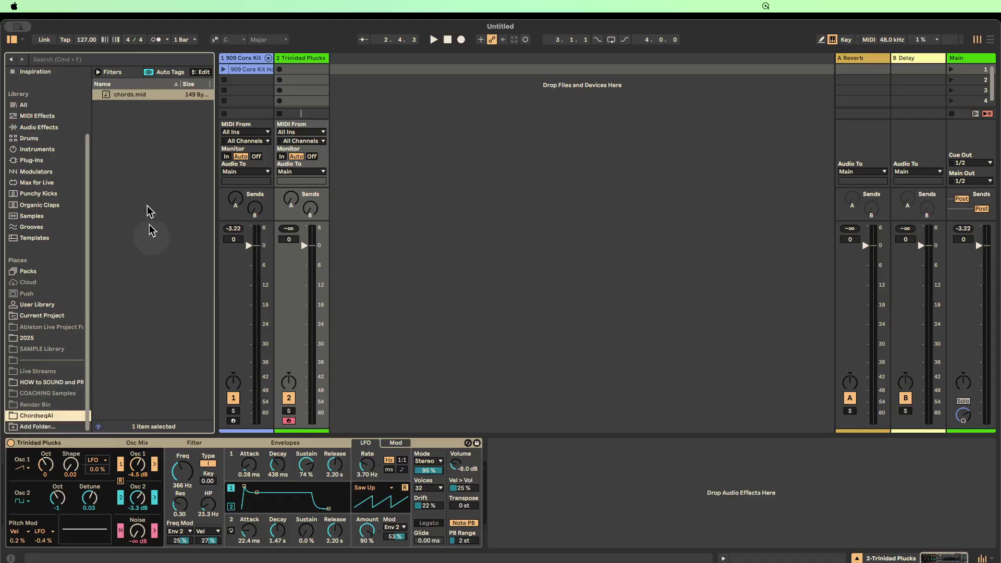
pyautogui.moveTo(129, 94); pyautogui.dragTo(302, 71)
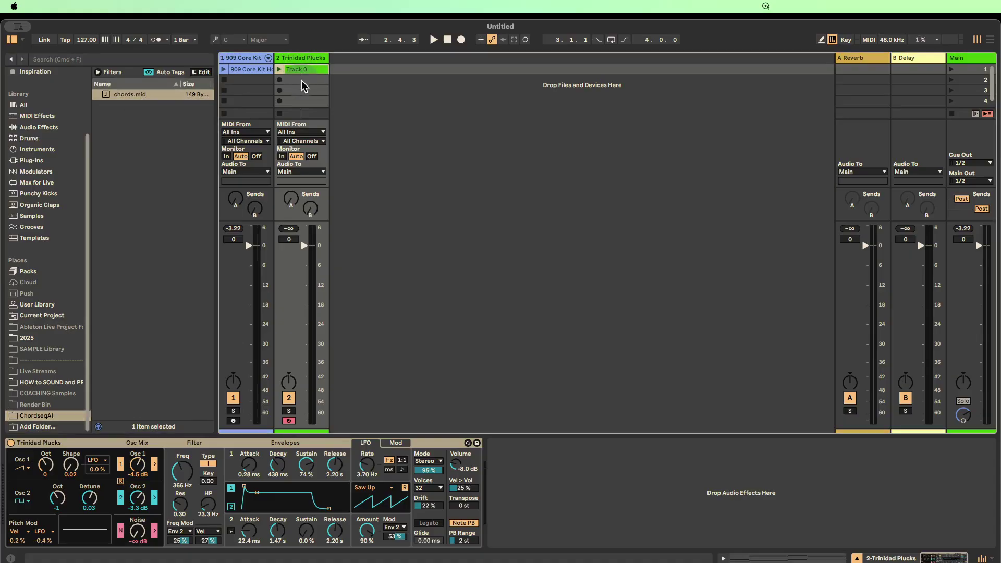
# Open the imported chord clip in the note editor and launch it to hear the progression
pyautogui.doubleClick(301, 70)
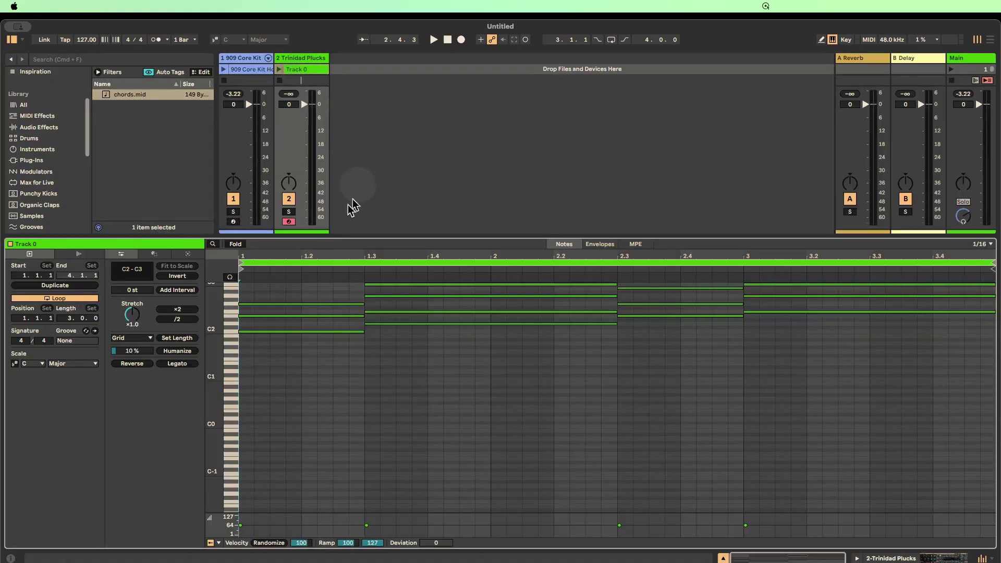
pyautogui.scroll(4, 353, 368)
pyautogui.scroll(2, 349, 334)
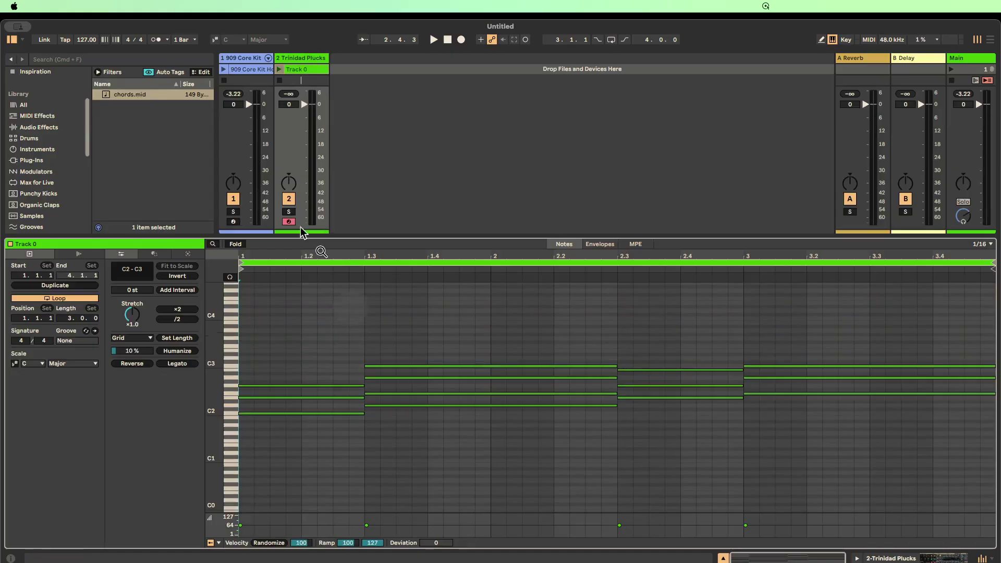
pyautogui.click(280, 70)
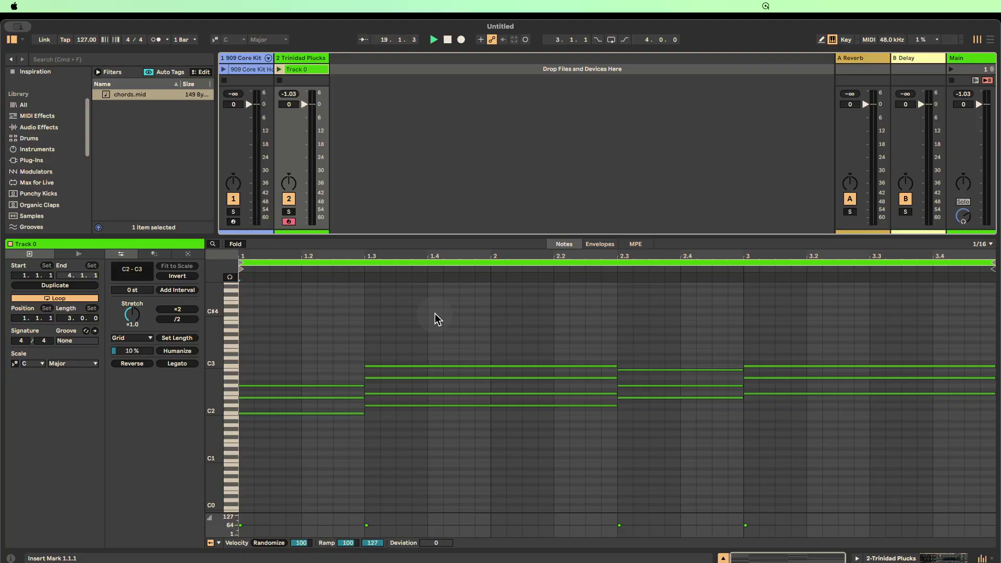
# Examine the notes of the first chord and the transition to the second chord up close in the clip
pyautogui.moveTo(349, 470); pyautogui.dragTo(289, 328)
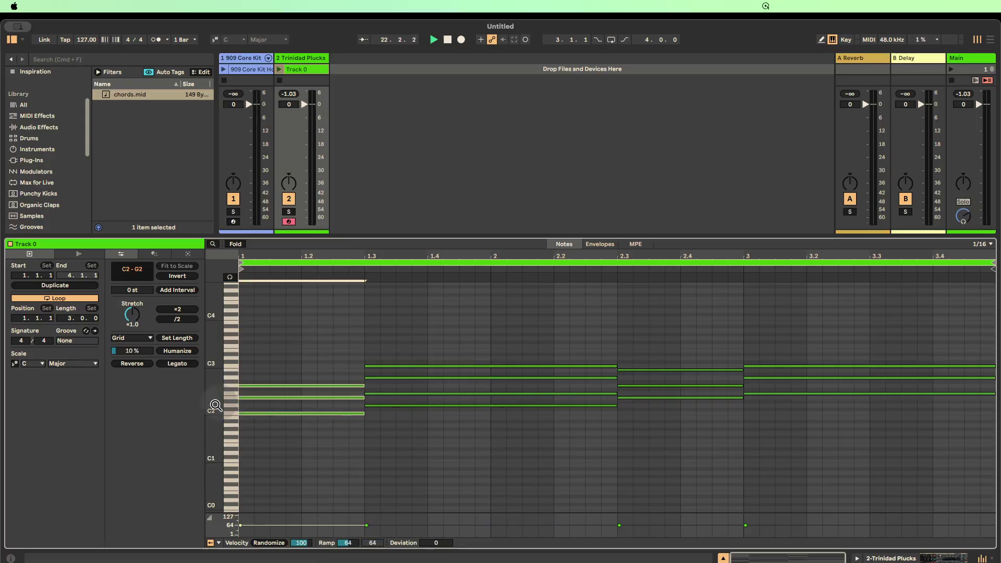
pyautogui.moveTo(214, 405); pyautogui.dragTo(253, 402)
pyautogui.click(273, 363)
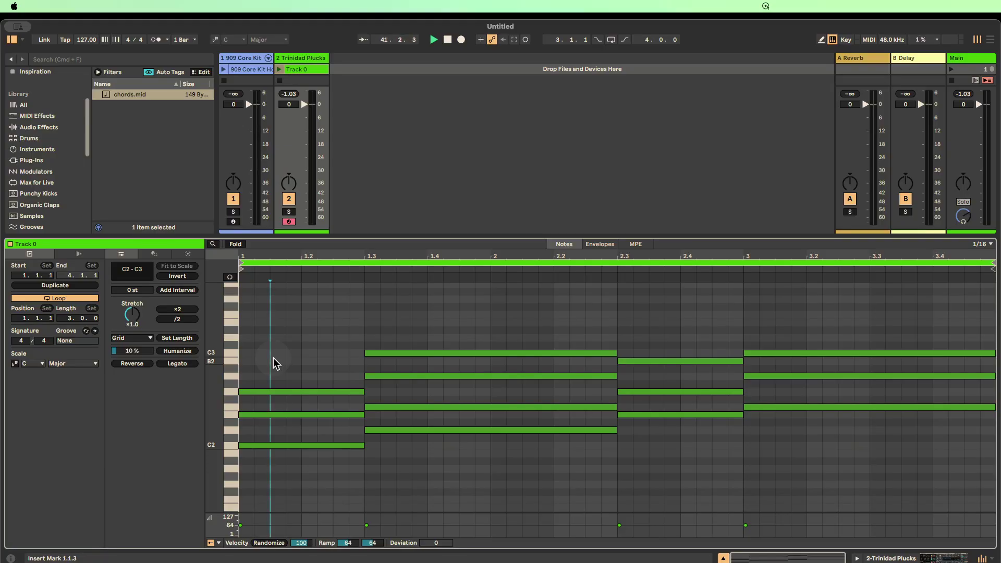
pyautogui.click(365, 311)
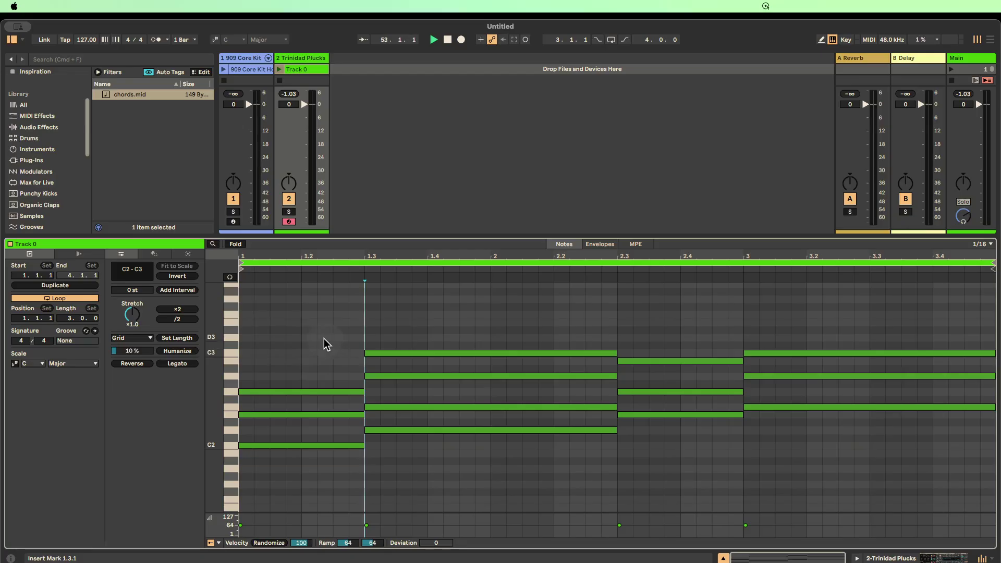
pyautogui.click(305, 353)
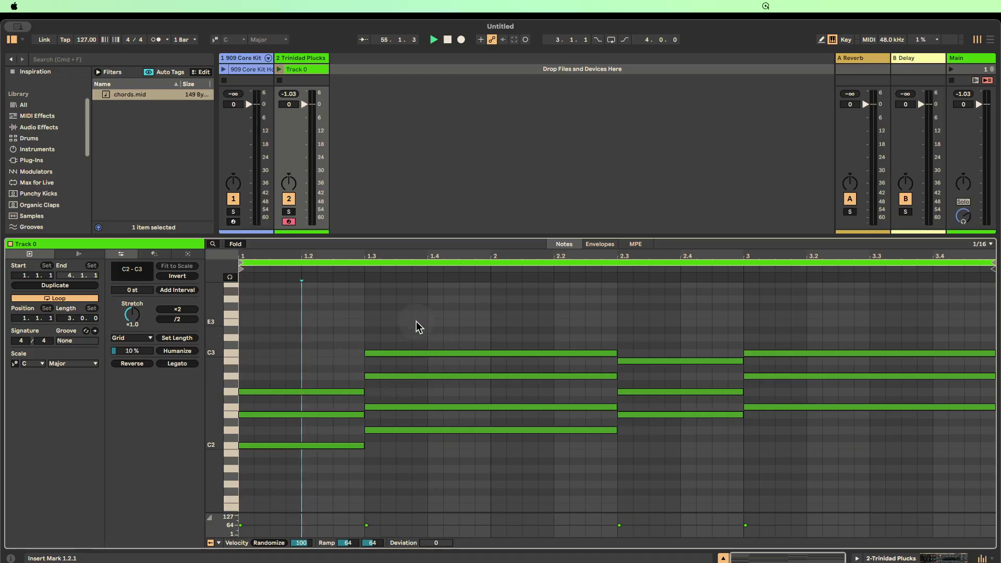
# Lower the second chord's C3 note by one octave to C2 and check the top note of each chord
pyautogui.click(440, 354)
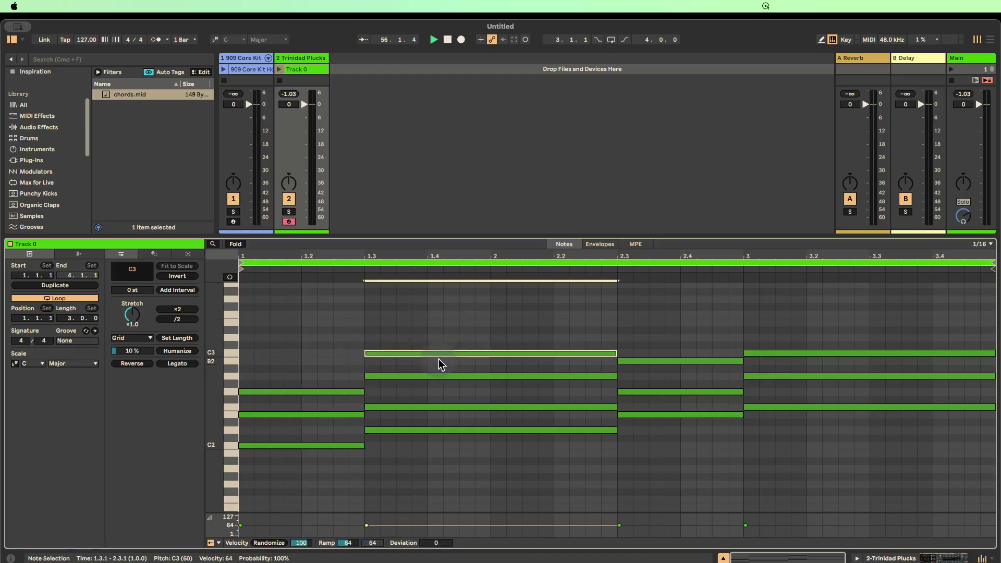
pyautogui.hotkey('shift', 'Down')
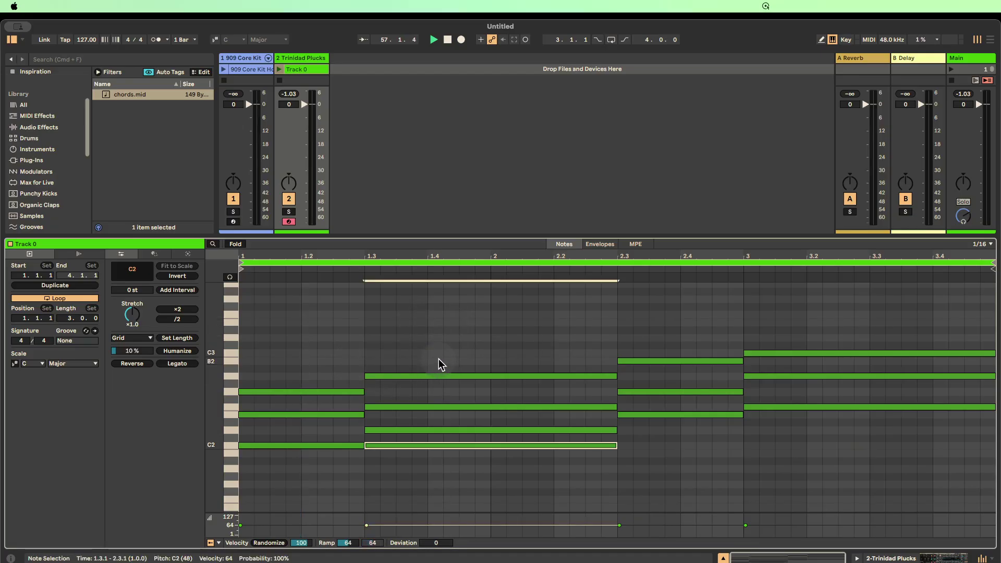
pyautogui.click(305, 392)
pyautogui.click(463, 376)
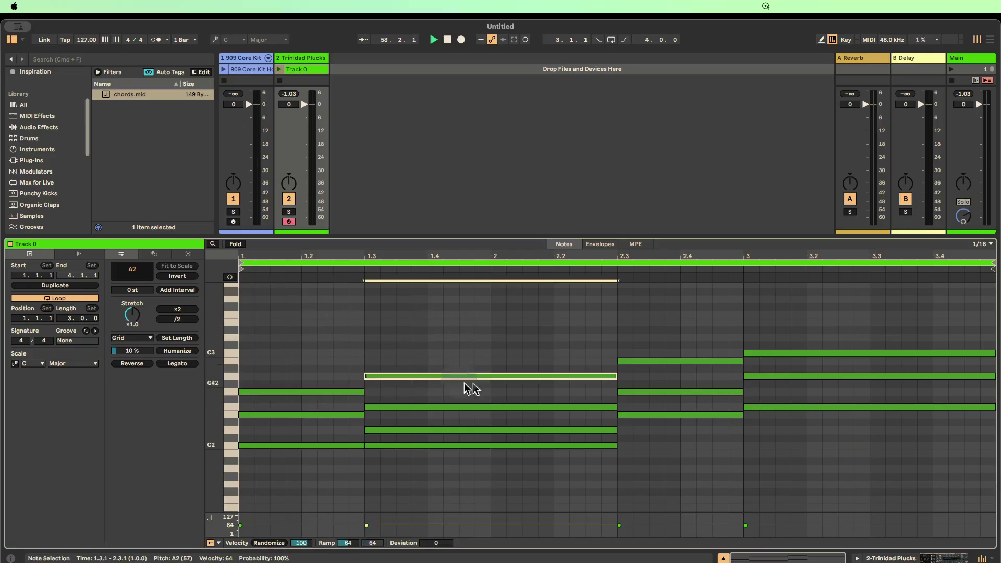
pyautogui.click(683, 361)
pyautogui.click(798, 354)
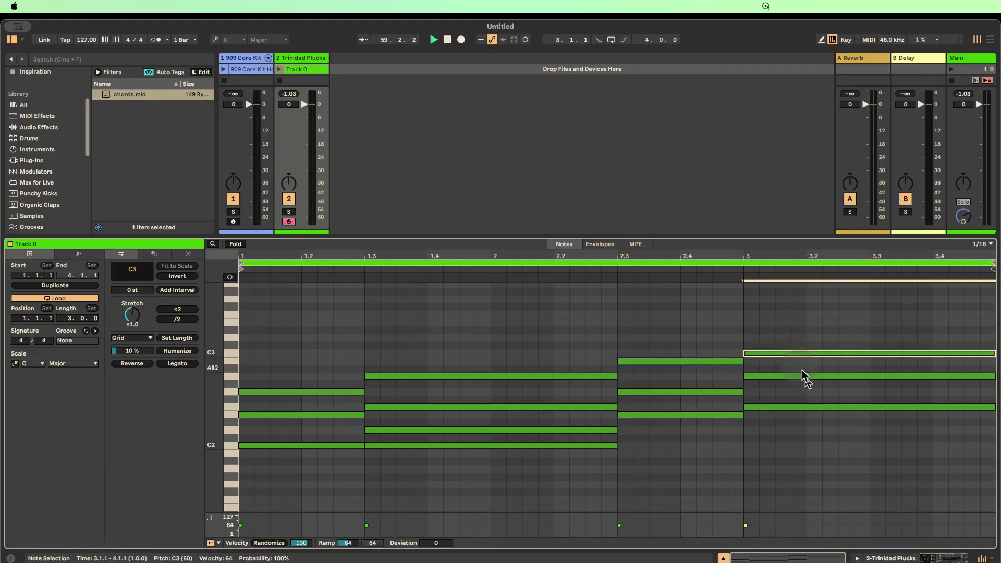
# Transpose all the chord notes up one octave and play the chord clip together with the 909 Core Kit drum clip
pyautogui.moveTo(849, 493); pyautogui.dragTo(301, 316)
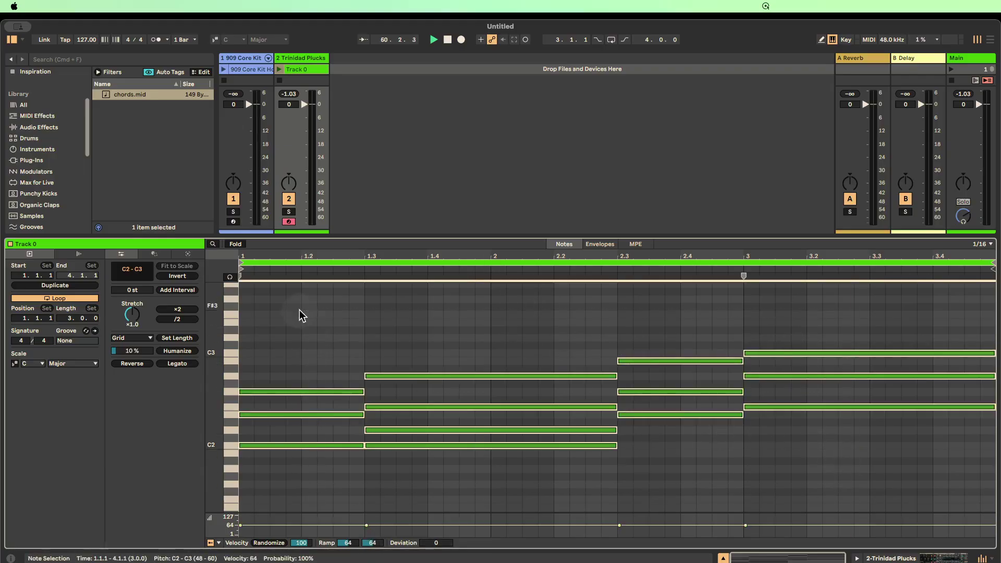
pyautogui.hotkey('shift', 'Up')
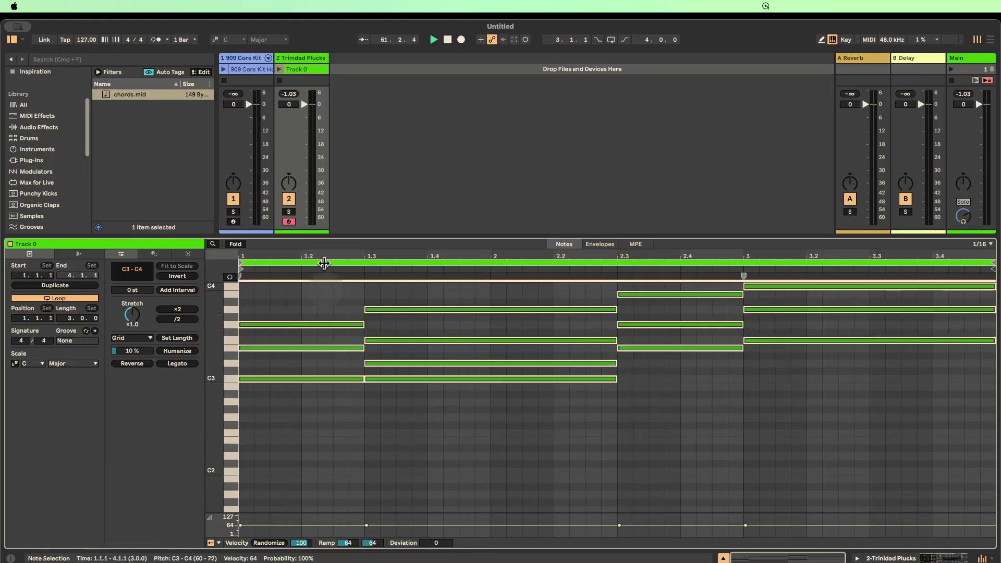
pyautogui.click(280, 72)
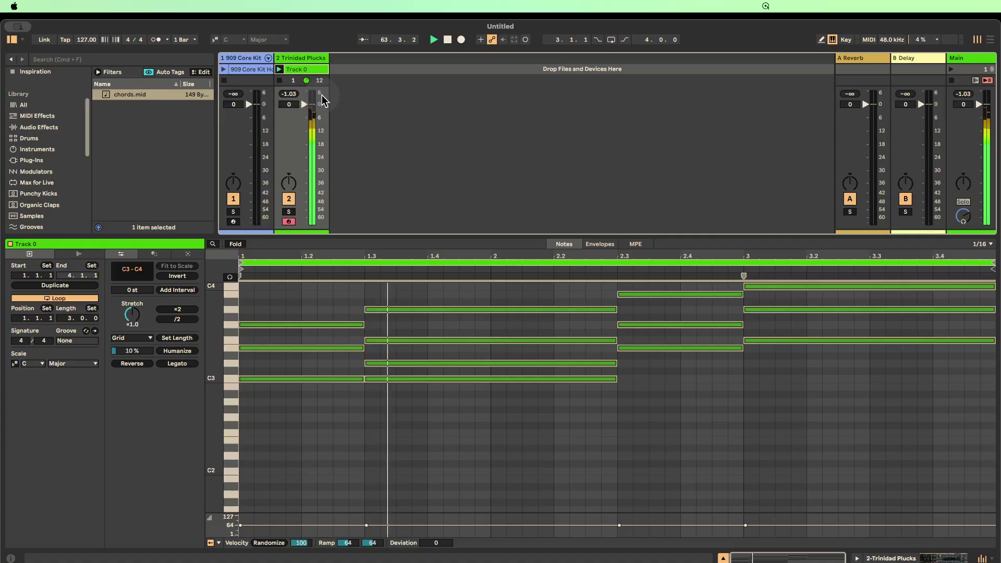
pyautogui.click(225, 71)
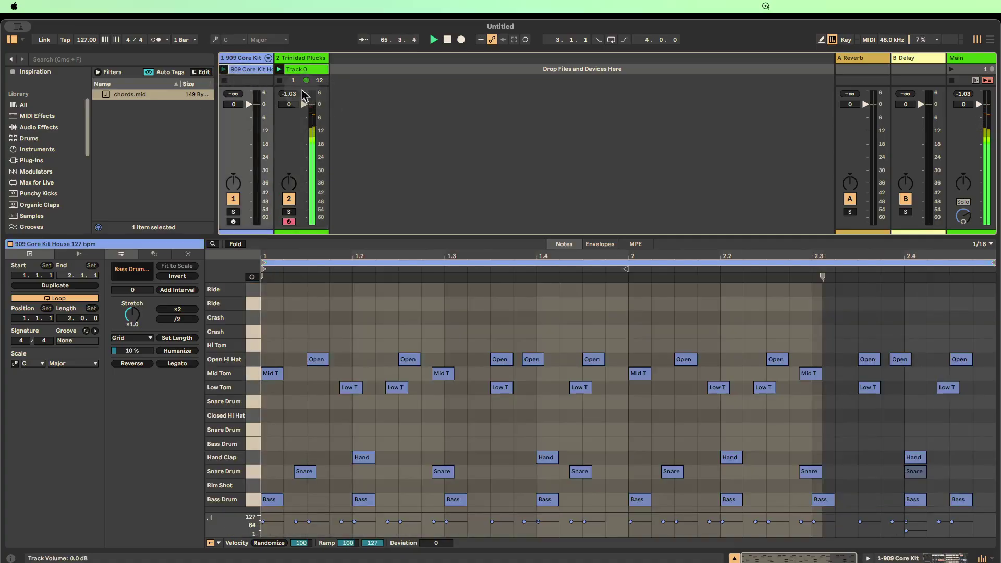
pyautogui.click(296, 70)
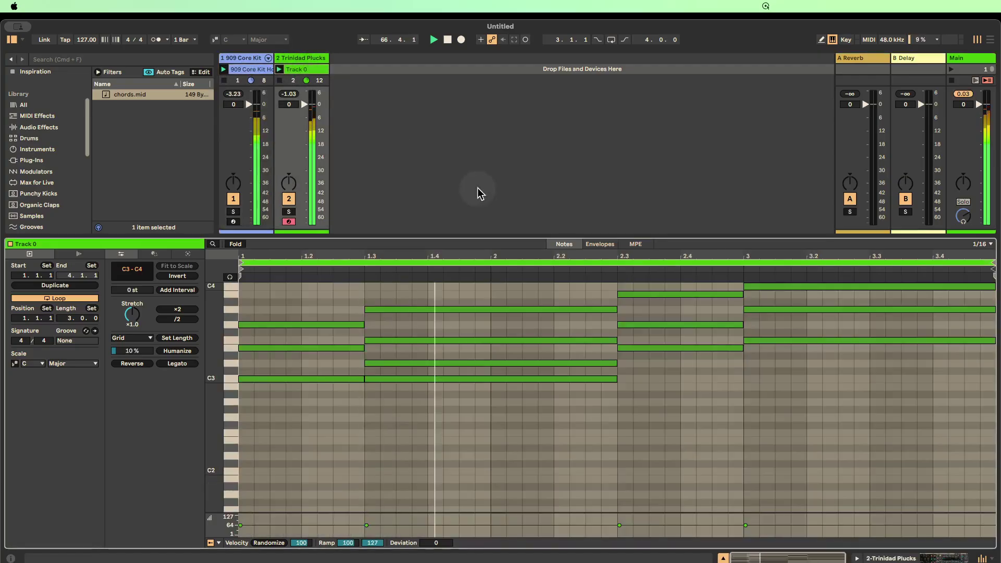
# Set the volume of 909 Core Kit to -2.0 dB and Trinidad Plucks to -2.5 dB while listening, and stop playback
pyautogui.moveTo(233, 104); pyautogui.dragTo(288, 113)
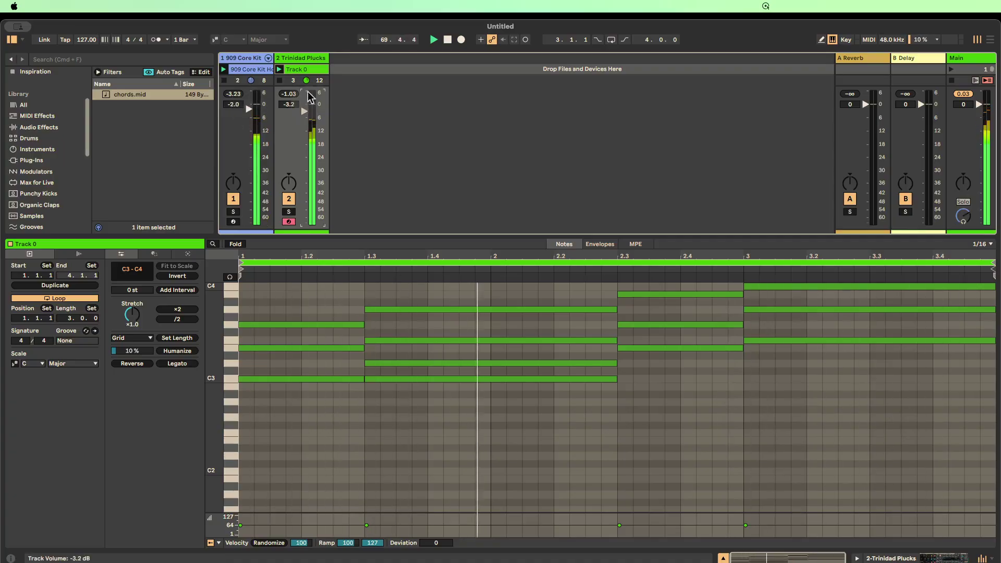
pyautogui.click(297, 62)
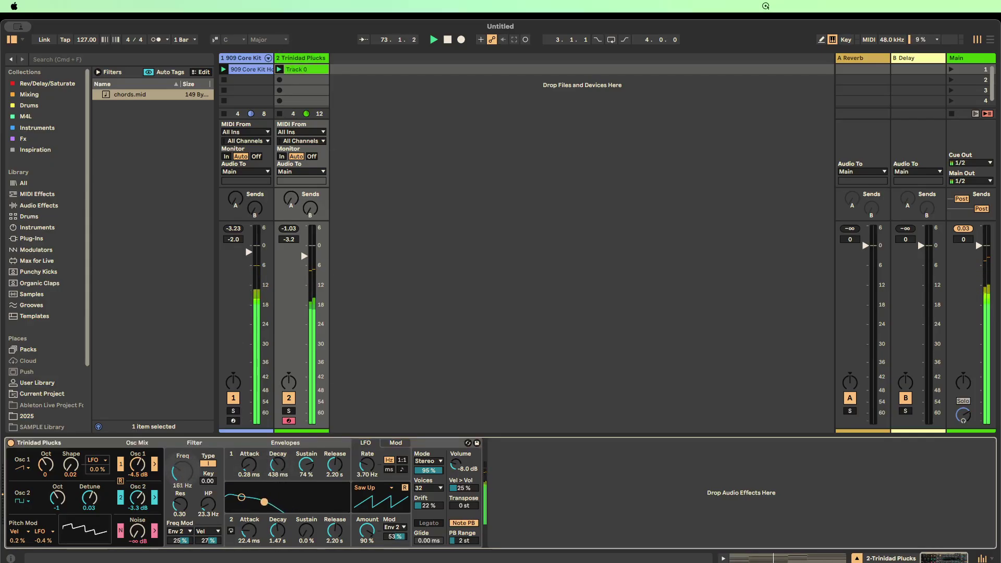
pyautogui.moveTo(305, 256); pyautogui.dragTo(304, 253)
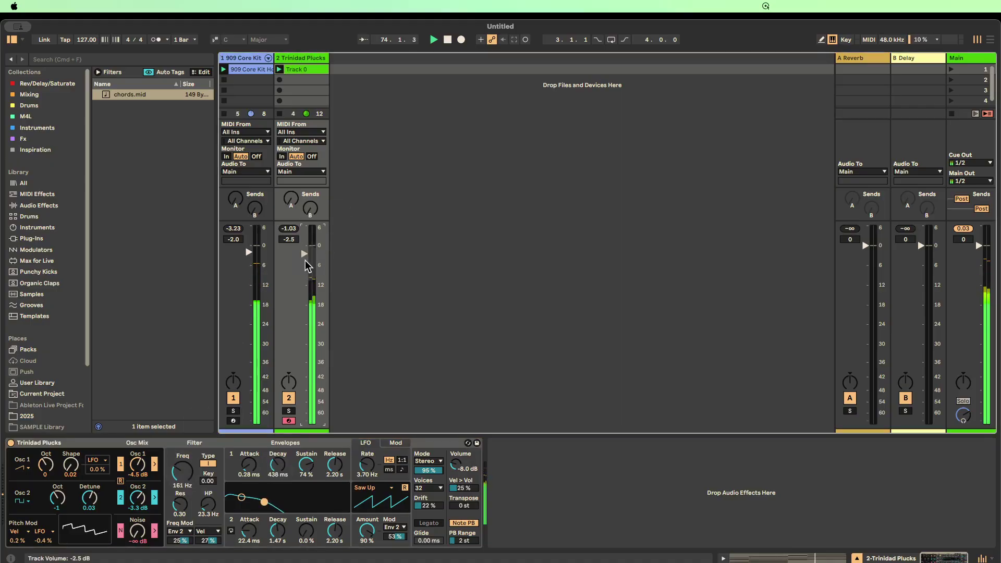
pyautogui.click(447, 40)
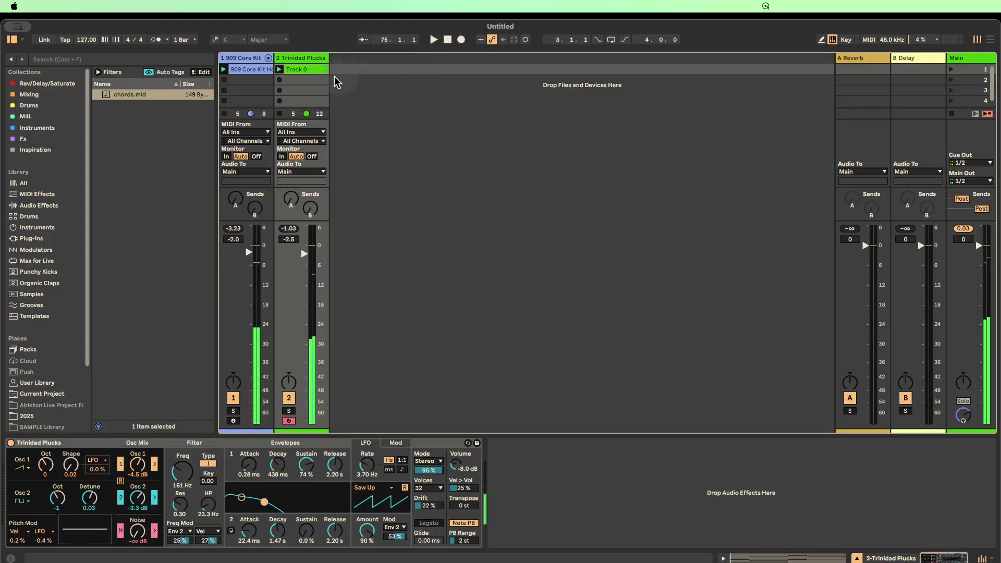
# Copy the chord clip into the second slot of the Trinidad Plucks track and open the copy in the note editor
pyautogui.moveTo(299, 68); pyautogui.dragTo(299, 84)
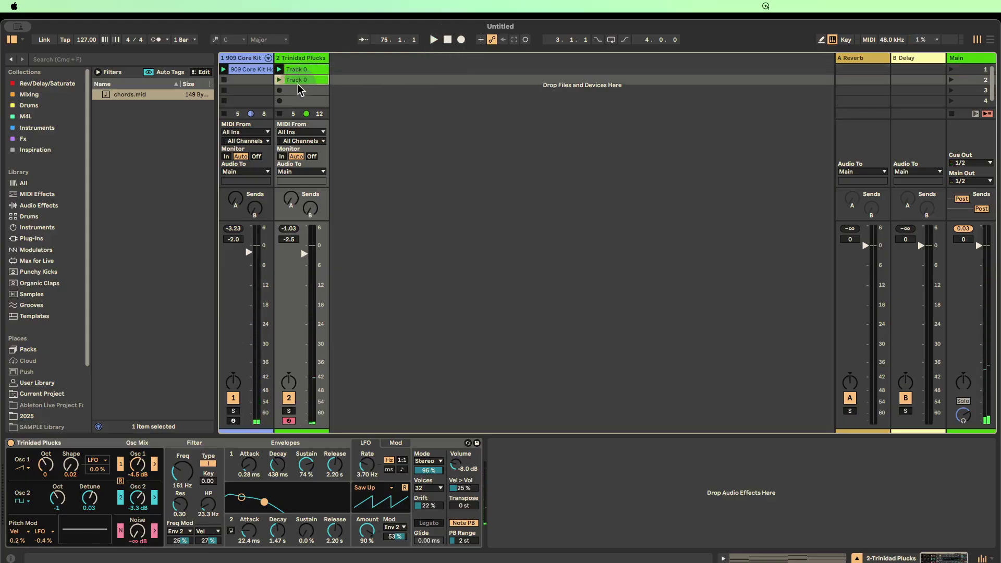
pyautogui.doubleClick(299, 81)
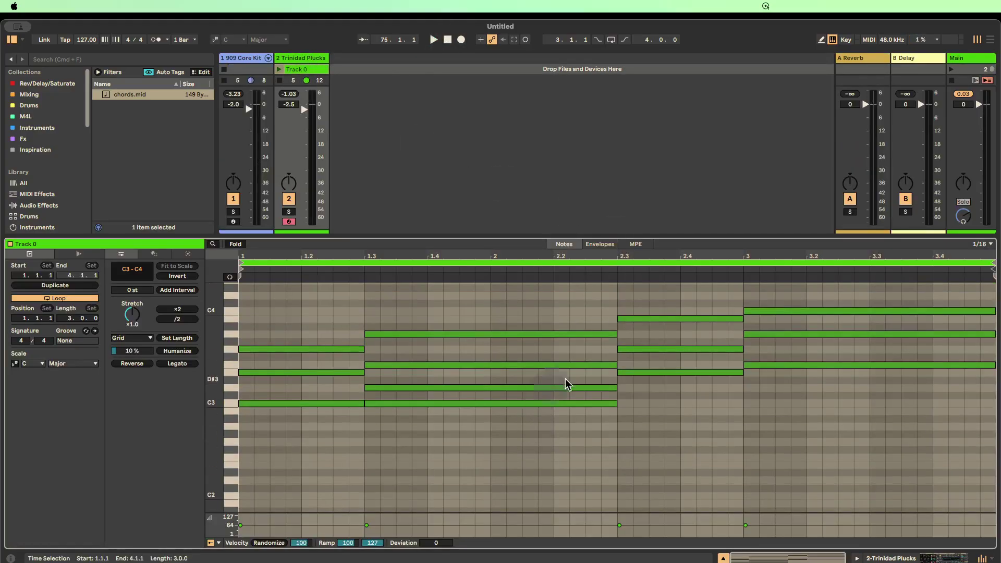
pyautogui.moveTo(211, 393); pyautogui.dragTo(205, 392)
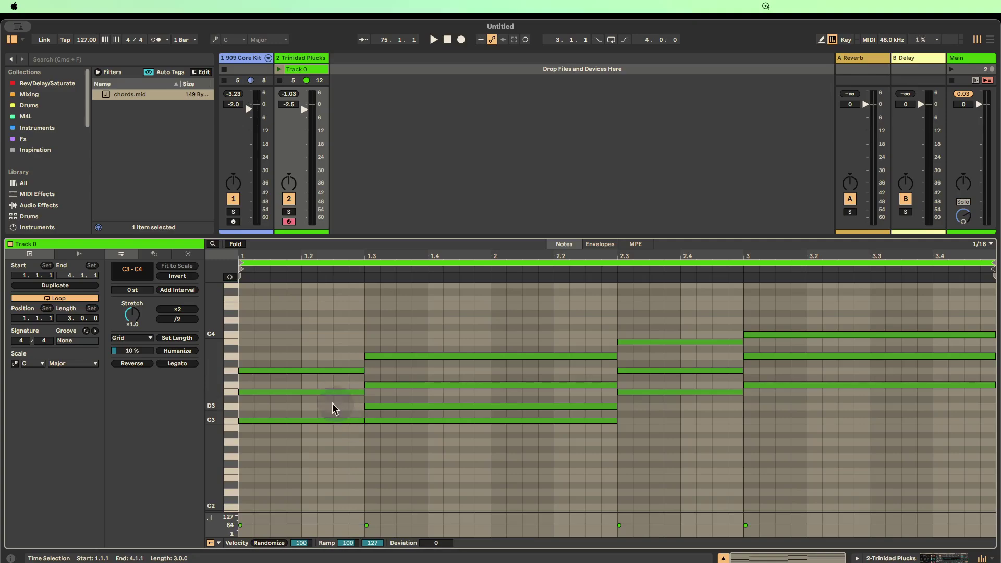
# Enlarge the velocity lane and randomize the velocities of all chord notes with an amount of 30
pyautogui.moveTo(221, 514); pyautogui.dragTo(223, 473)
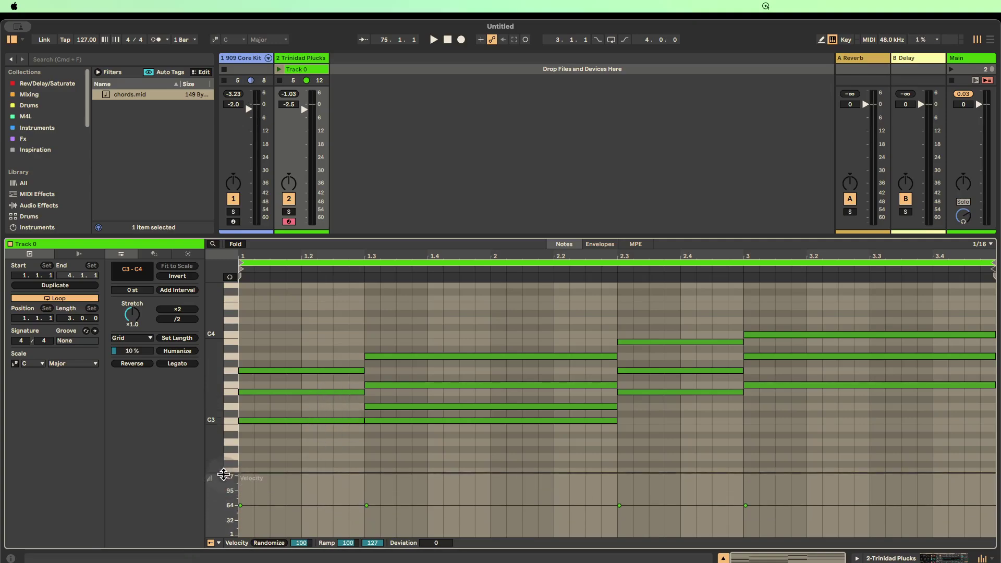
pyautogui.click(830, 434)
pyautogui.moveTo(859, 444); pyautogui.dragTo(309, 334)
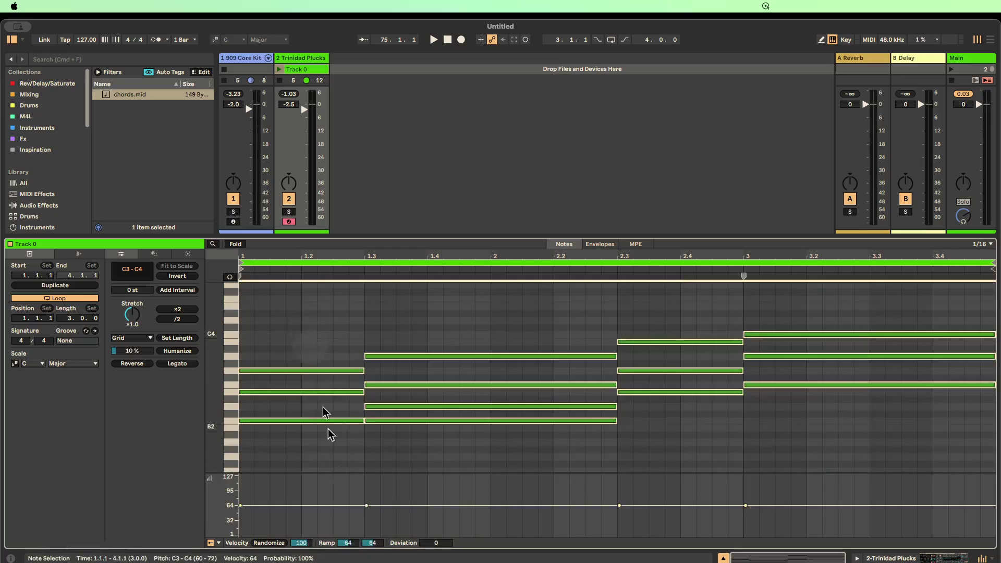
pyautogui.click(276, 543)
pyautogui.moveTo(301, 543); pyautogui.dragTo(301, 562)
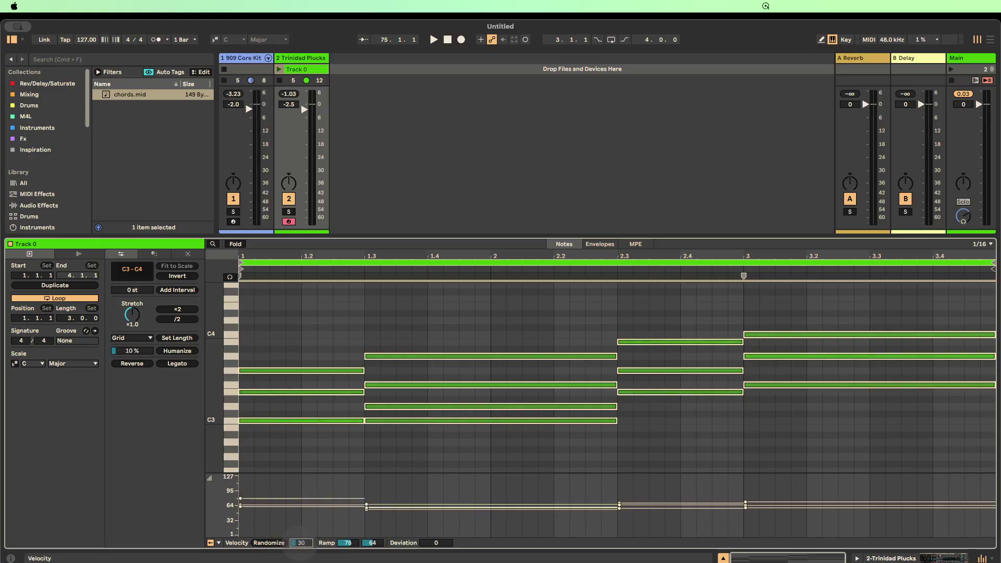
# Shorten the notes of all four chords to one sixteenth note each, keeping their start positions
pyautogui.click(320, 323)
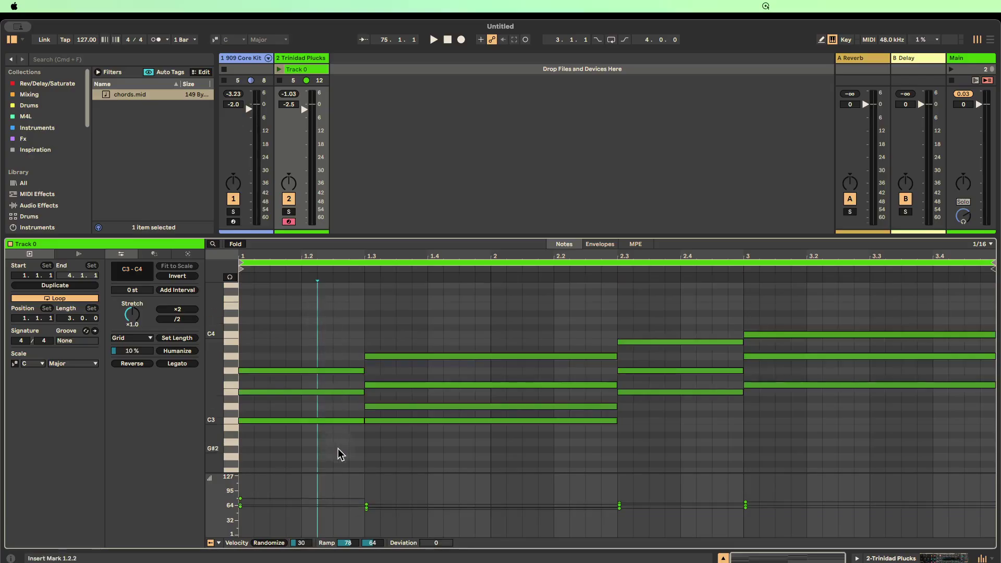
pyautogui.moveTo(340, 454); pyautogui.dragTo(254, 369)
pyautogui.click(502, 415)
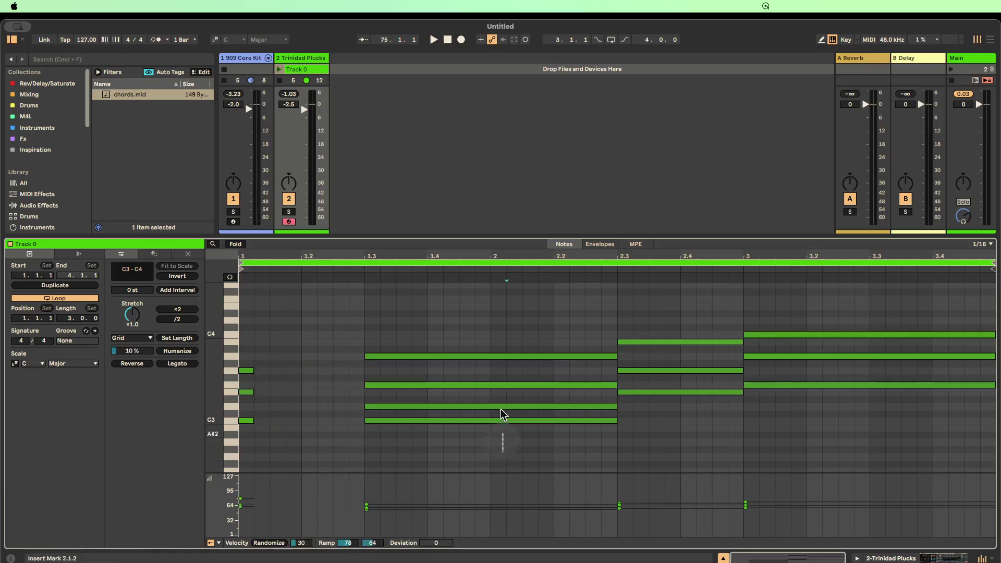
pyautogui.moveTo(502, 452); pyautogui.dragTo(503, 349)
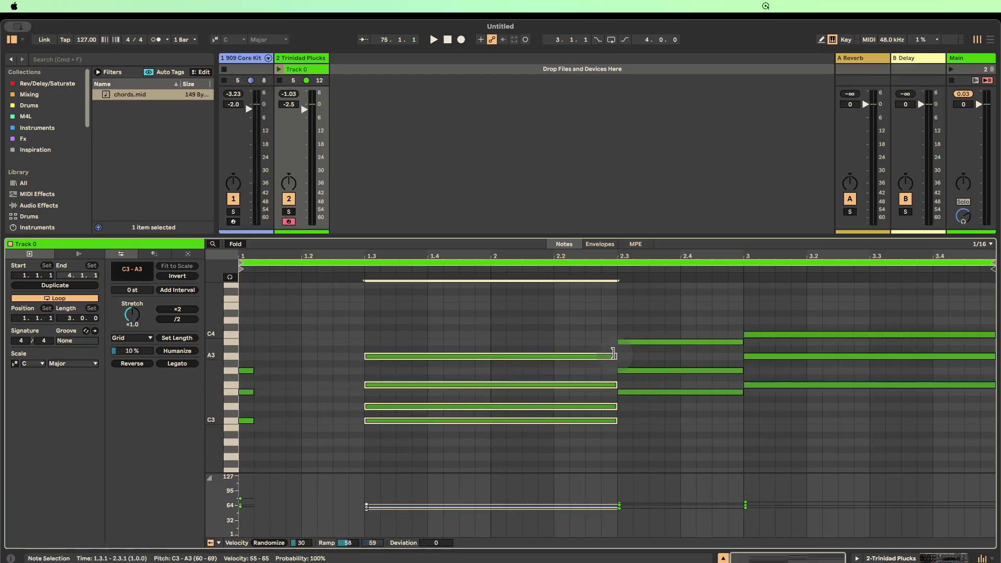
pyautogui.moveTo(614, 354); pyautogui.dragTo(380, 356)
pyautogui.moveTo(704, 422); pyautogui.dragTo(641, 349)
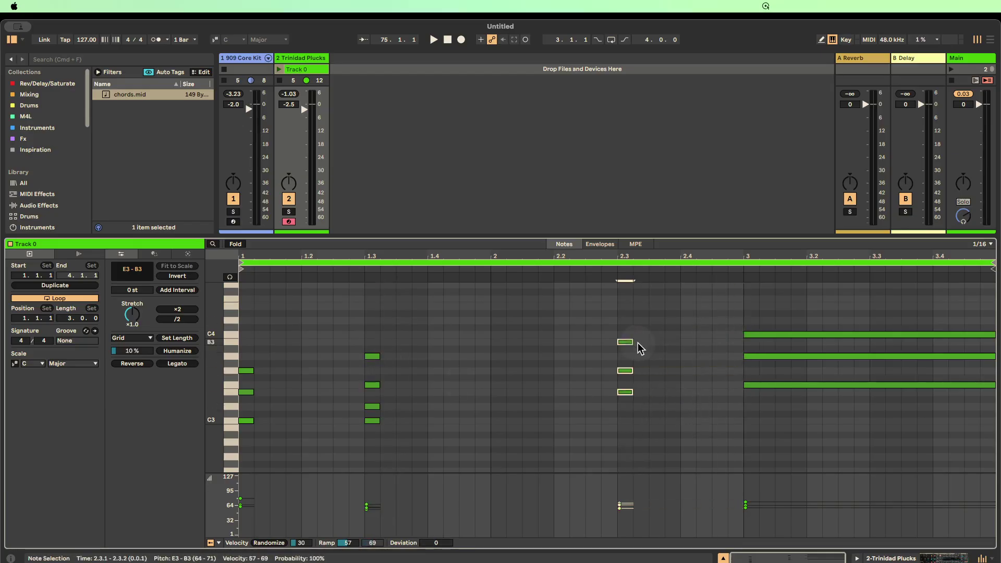
pyautogui.moveTo(817, 407); pyautogui.dragTo(793, 312)
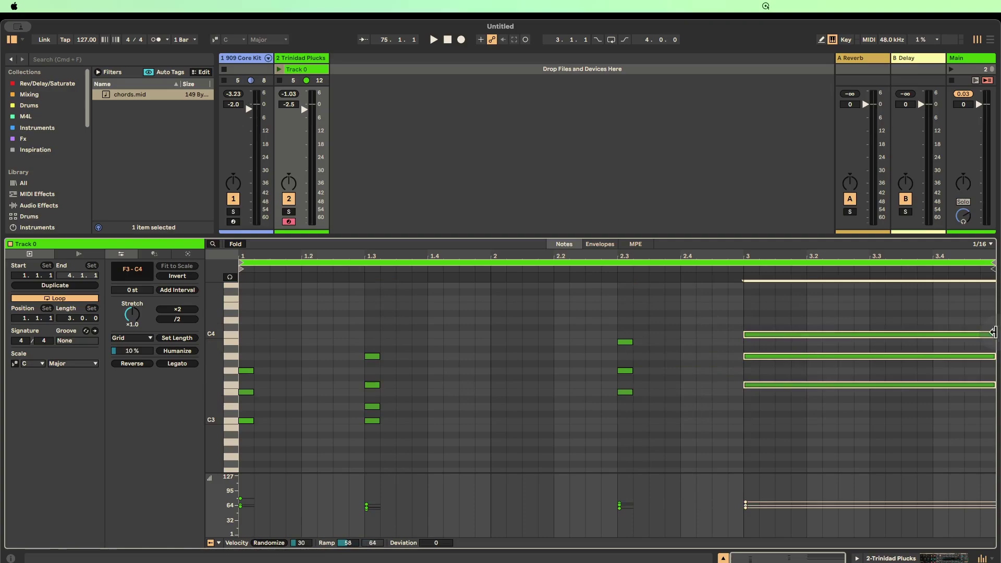
pyautogui.moveTo(993, 332); pyautogui.dragTo(759, 347)
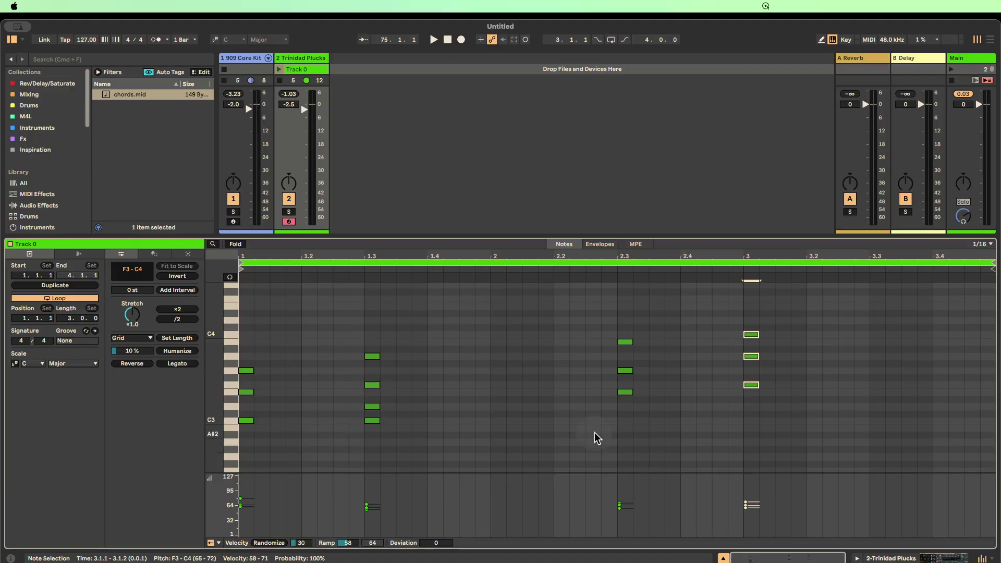
# Shift all the chord notes two sixteenths later, so the first chord starts at 1.1.3
pyautogui.press('super+a')
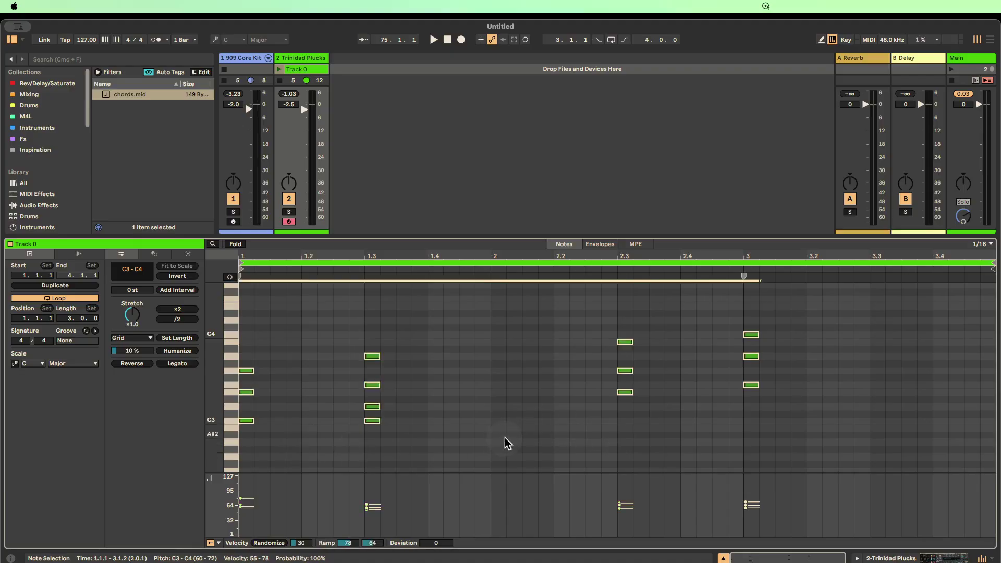
pyautogui.press('Right')
pyautogui.press('Right')
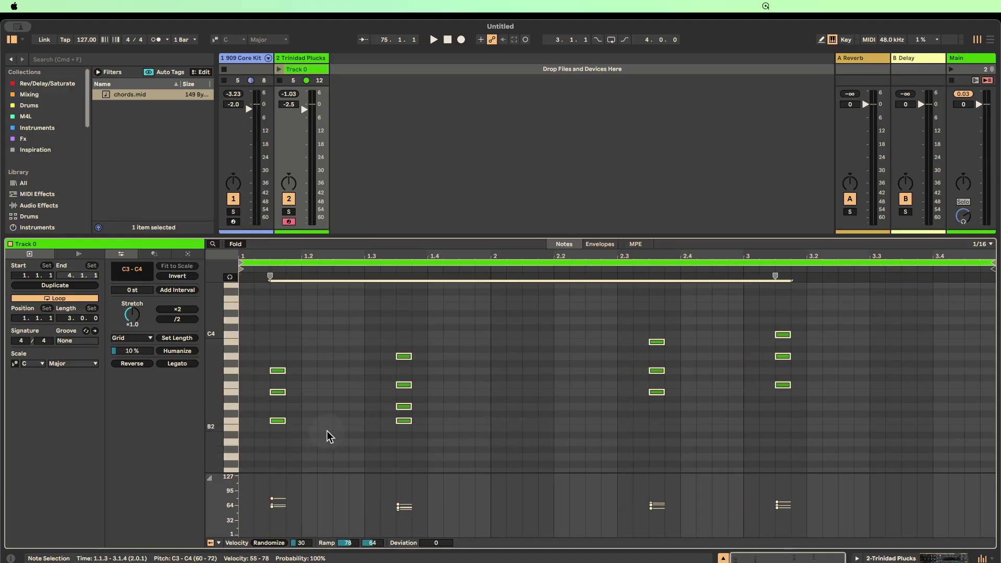
# Duplicate the first chord stab once to 1.2.3 and the second chord stab three times, one beat apart, up to 2.2.3
pyautogui.click(333, 443)
pyautogui.moveTo(334, 446); pyautogui.dragTo(270, 358)
pyautogui.press('super+d')
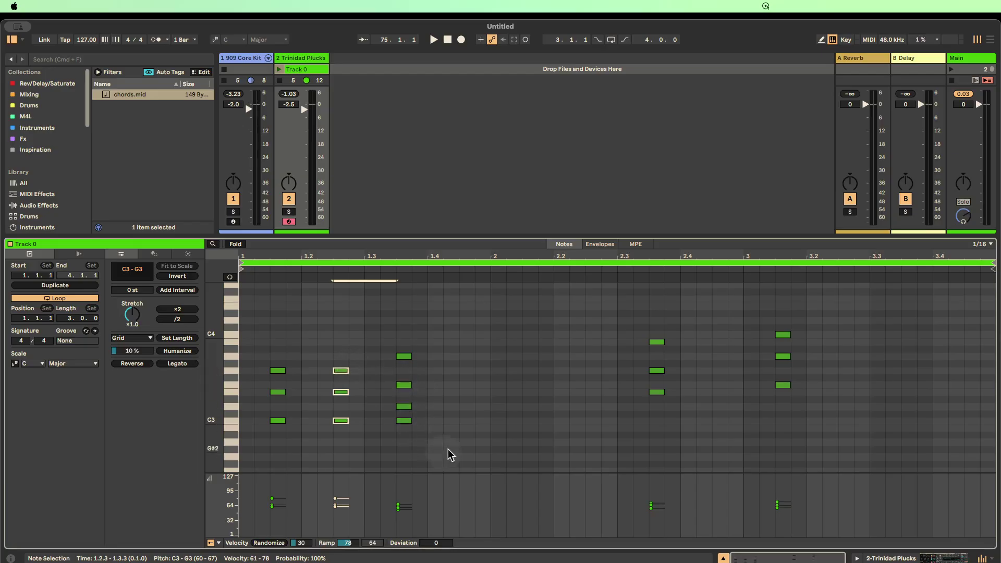
pyautogui.moveTo(457, 444); pyautogui.dragTo(402, 352)
pyautogui.press('super+d')
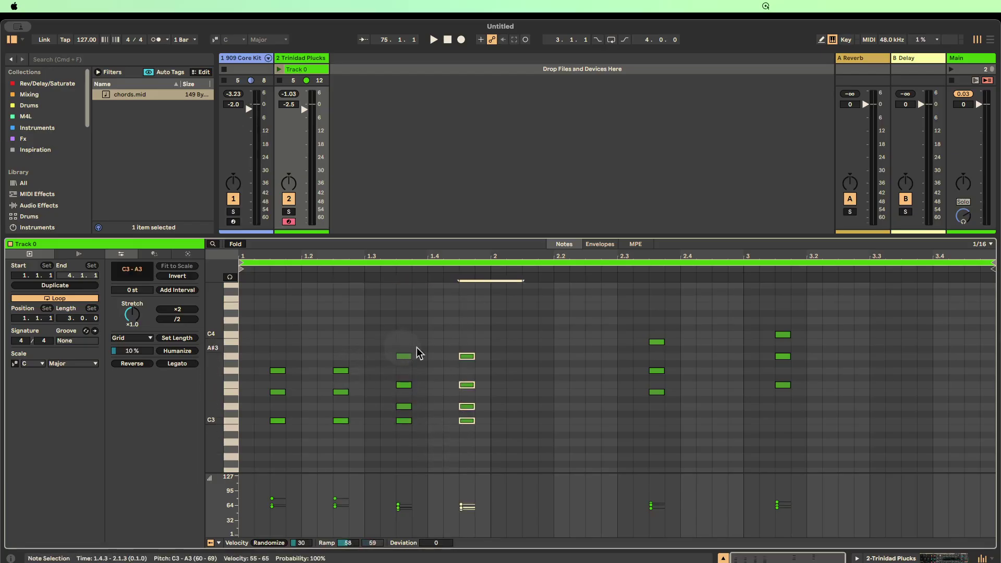
pyautogui.moveTo(521, 429); pyautogui.dragTo(459, 357)
pyautogui.press('super+d')
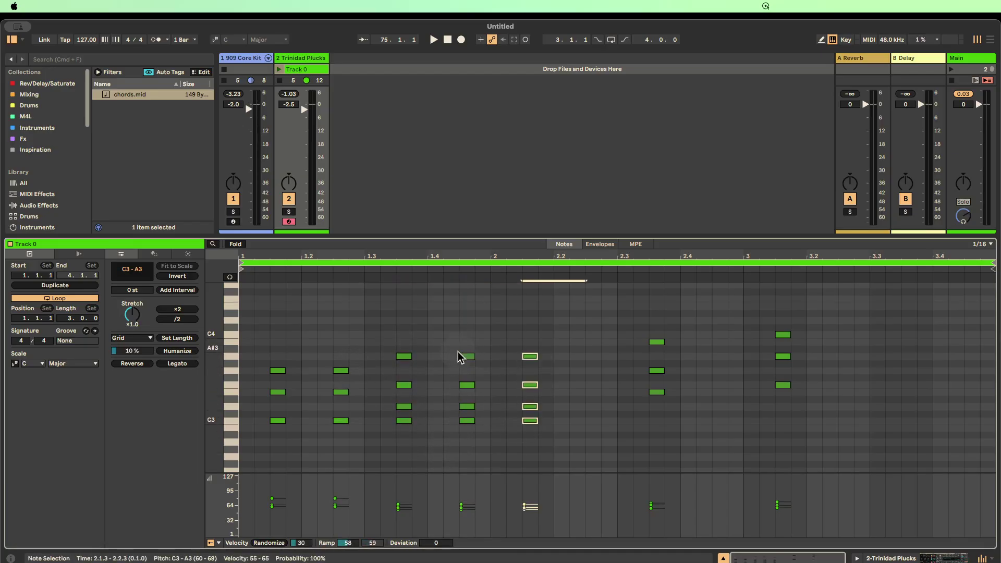
pyautogui.press('super+d')
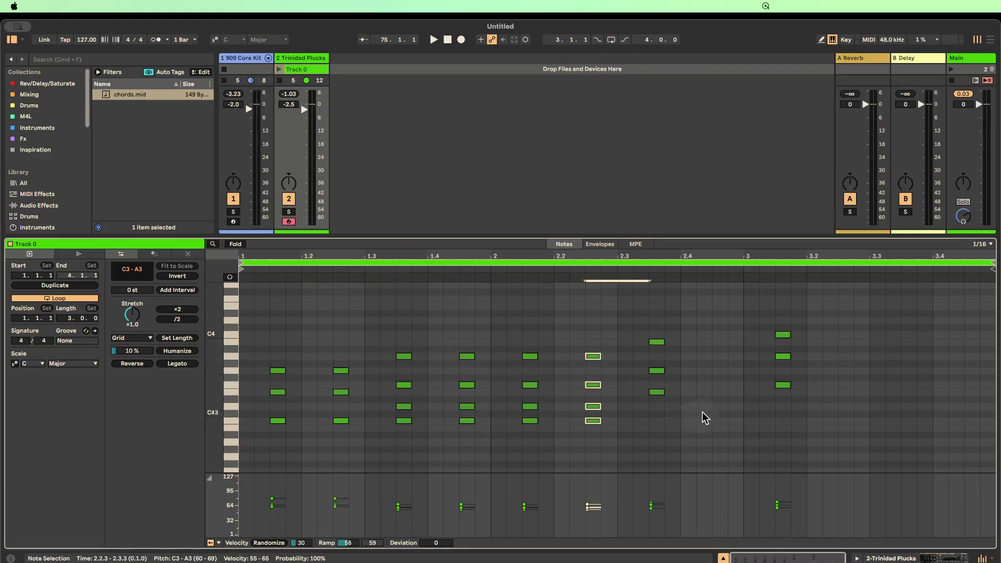
# Duplicate the third chord stab once to 2.4.3 and the fourth chord stab three times, one beat apart, up to 3.4.3
pyautogui.moveTo(714, 413); pyautogui.dragTo(644, 338)
pyautogui.press('super+d')
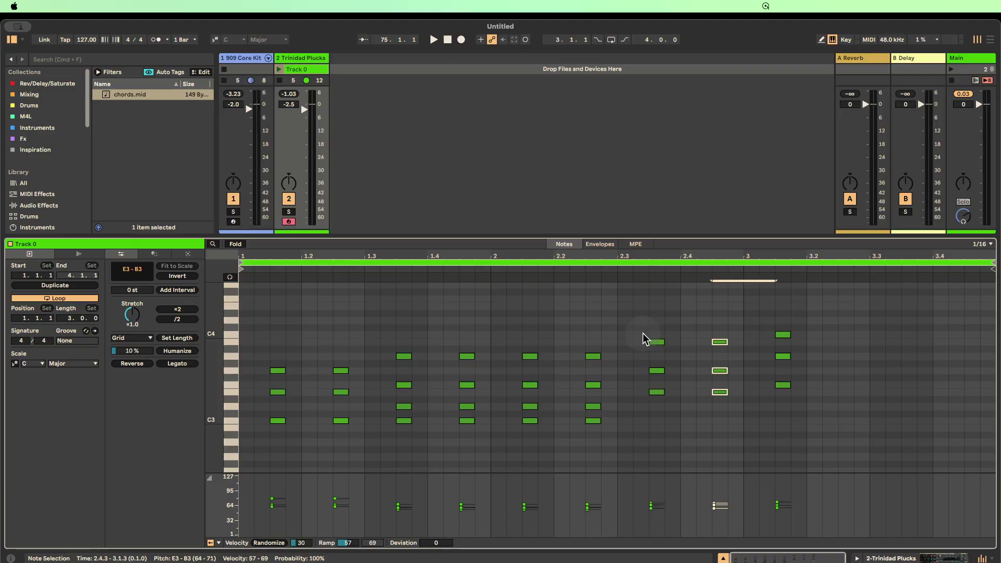
pyautogui.moveTo(837, 402); pyautogui.dragTo(784, 315)
pyautogui.press('super+d')
pyautogui.press('super+d')
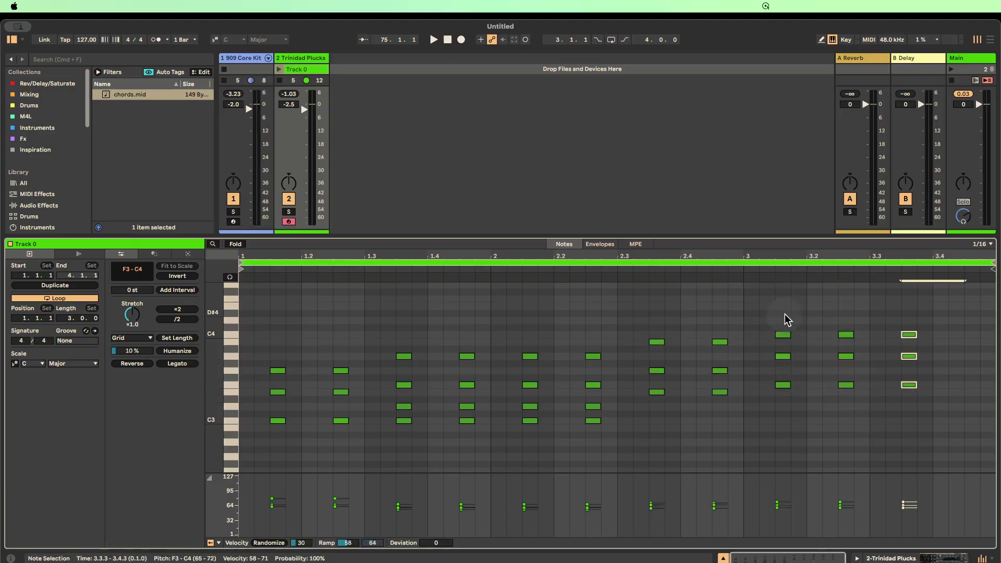
pyautogui.press('super+d')
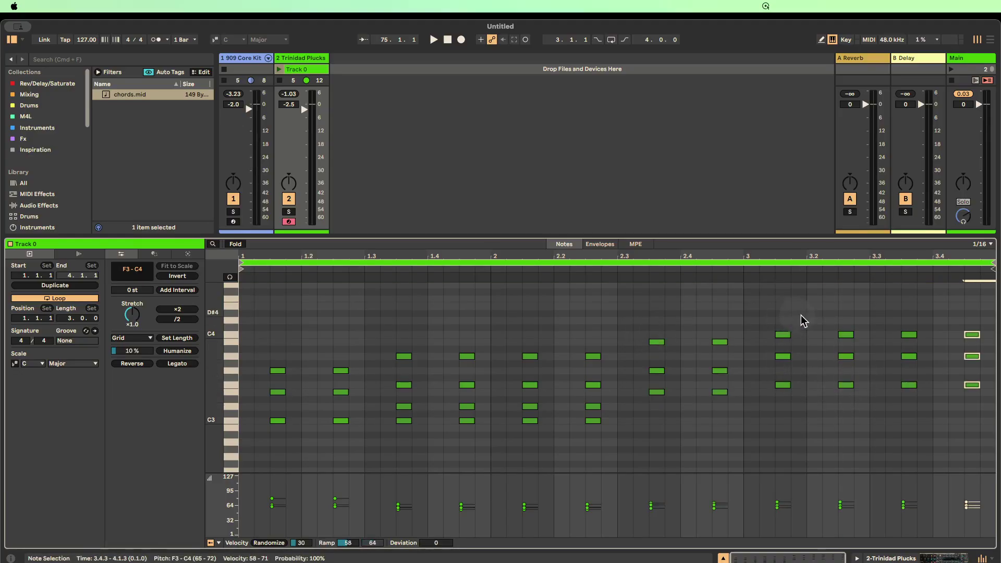
# Recolor the edited chord clip on the Trinidad Plucks track to a more muted green and launch it
pyautogui.rightClick(278, 71)
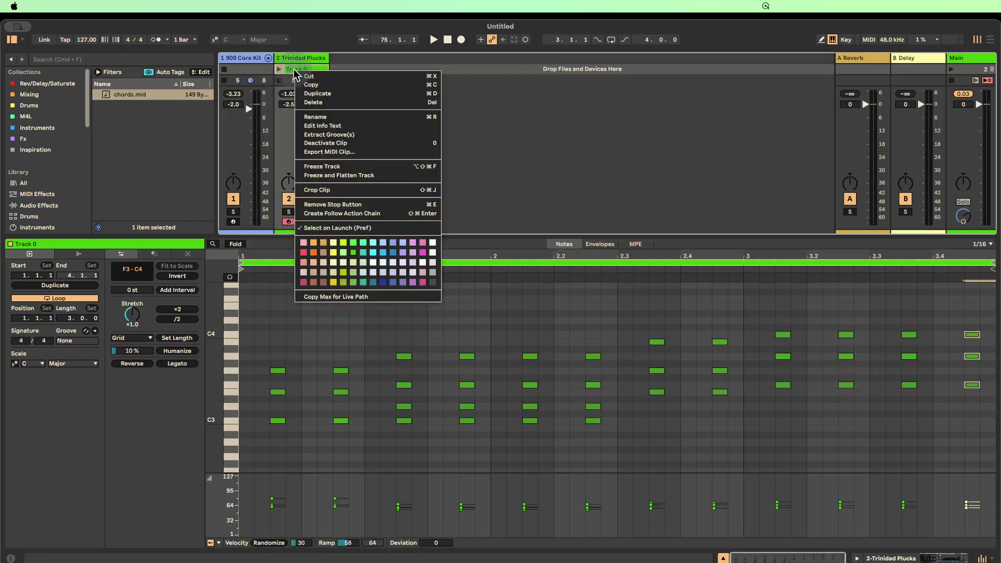
pyautogui.click(354, 283)
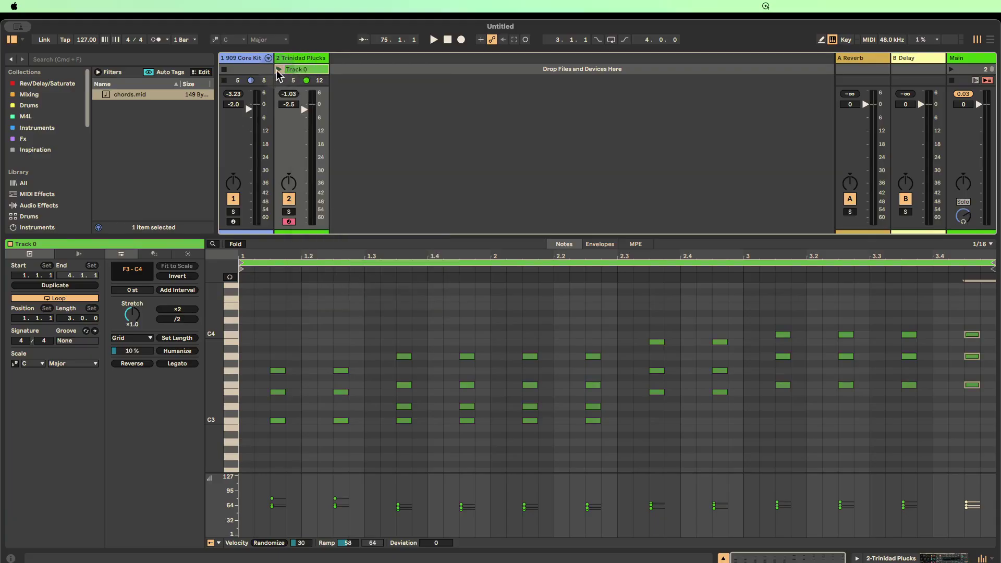
pyautogui.click(279, 69)
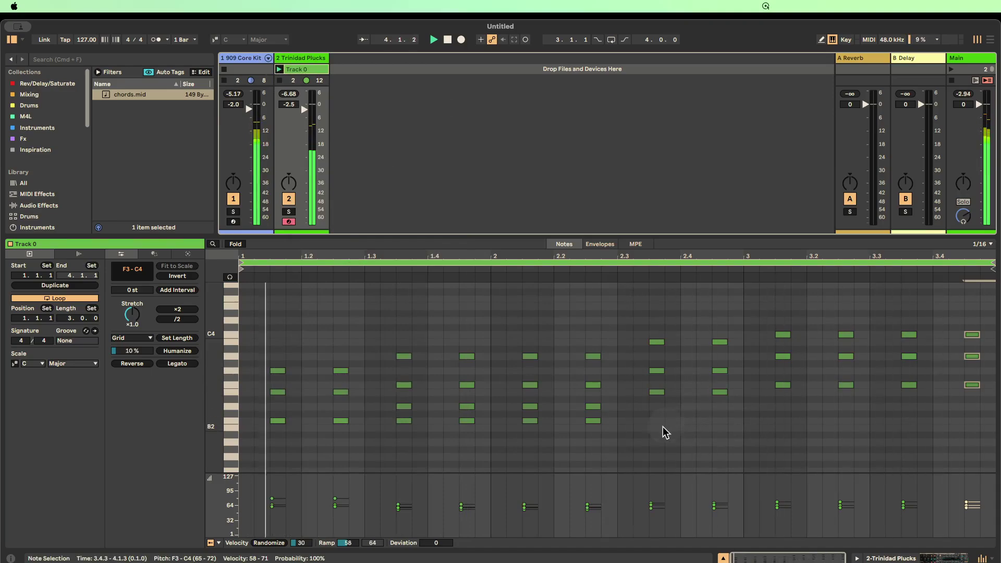
# Lengthen all notes of the chord stab at 2.2.3 to one full beat, ending at 2.3.3
pyautogui.moveTo(609, 446); pyautogui.dragTo(649, 355)
pyautogui.click(919, 428)
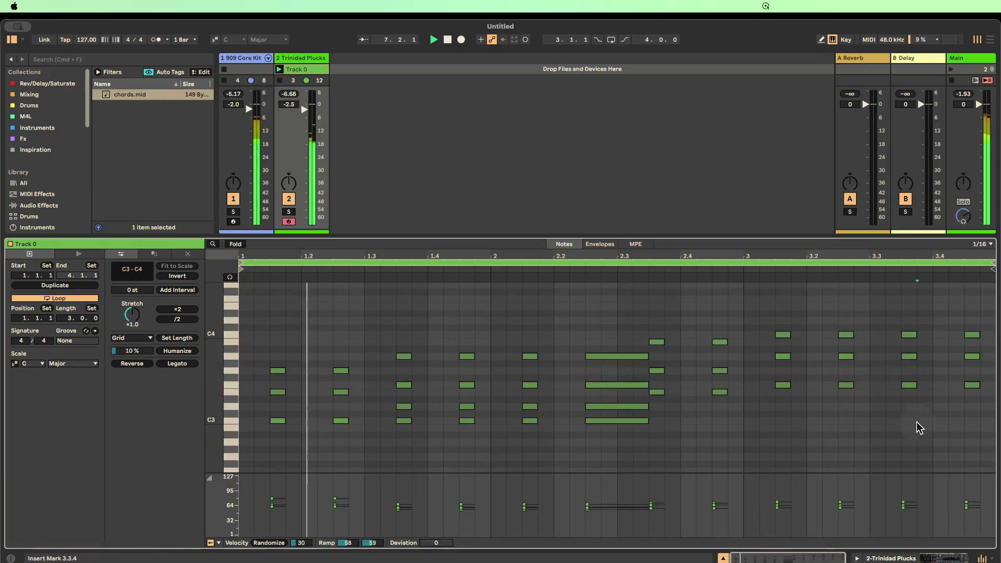
# Duplicate the chord stab at 3.3.3 twice back to back, and extend the final stab at 3.4.3 to the clip end
pyautogui.moveTo(919, 428); pyautogui.dragTo(899, 318)
pyautogui.press('super+d')
pyautogui.press('super+d')
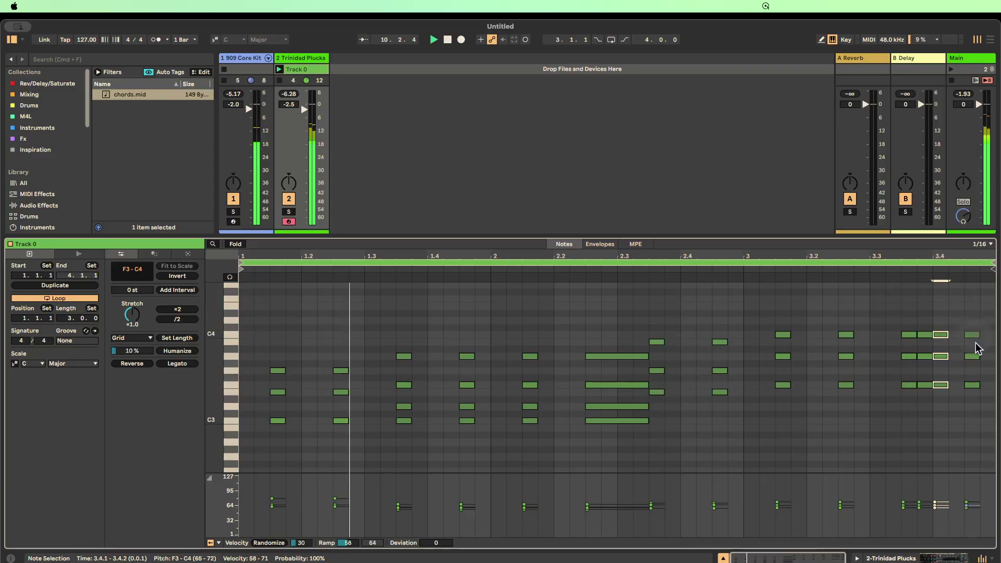
pyautogui.click(968, 281)
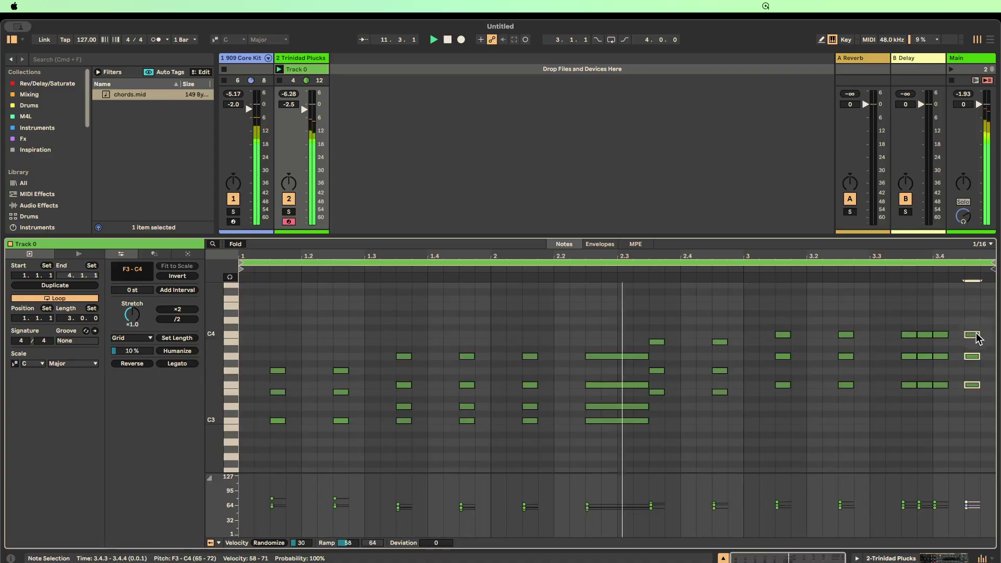
pyautogui.moveTo(979, 337); pyautogui.dragTo(994, 337)
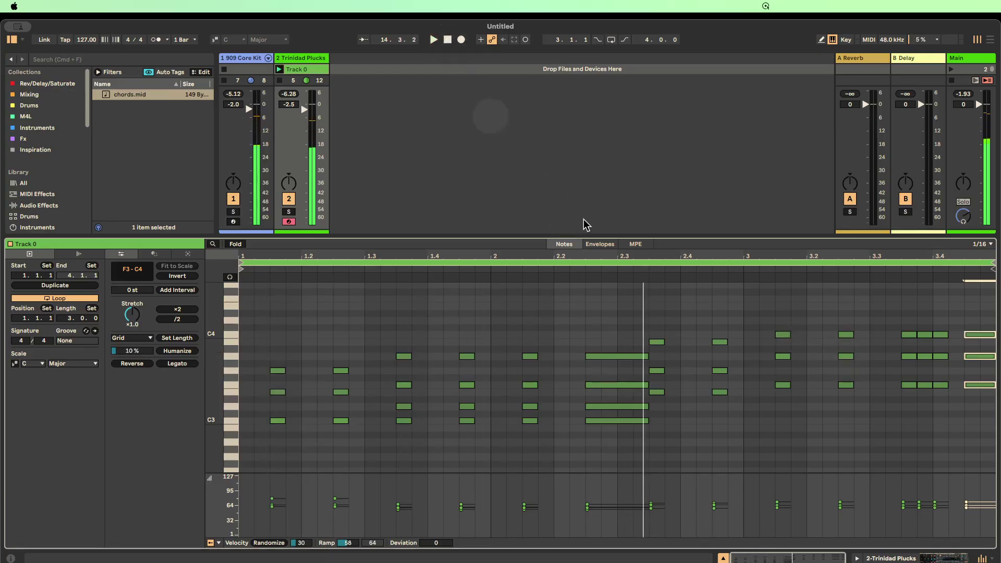
# Add a Delay with 34% Dry/Wet to the Trinidad Plucks track, followed by a Hybrid Reverb
pyautogui.hotkey('shift', 'Tab')
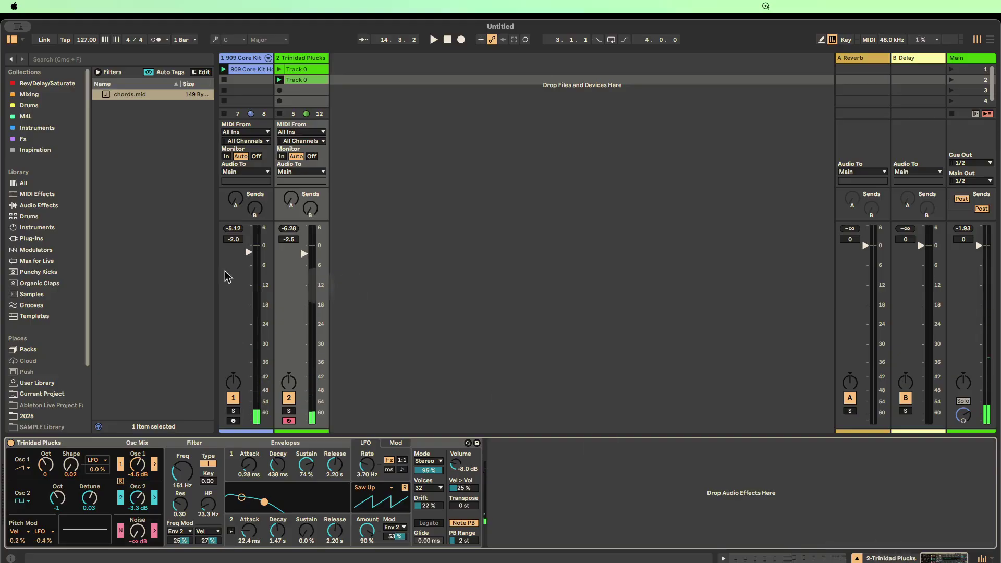
pyautogui.click(39, 206)
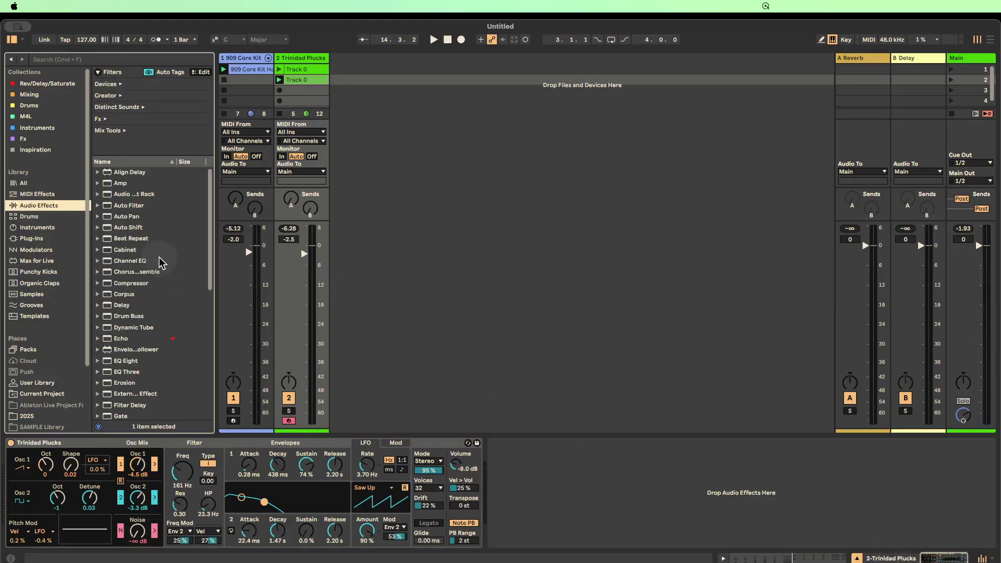
pyautogui.scroll(-1, 159, 260)
pyautogui.moveTo(123, 303); pyautogui.dragTo(573, 501)
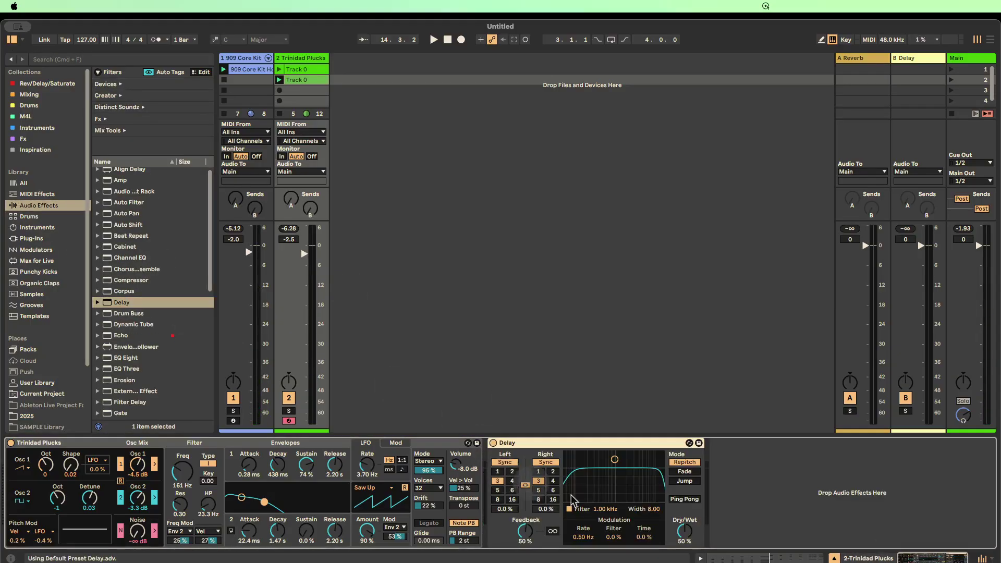
pyautogui.moveTo(685, 531); pyautogui.dragTo(684, 540)
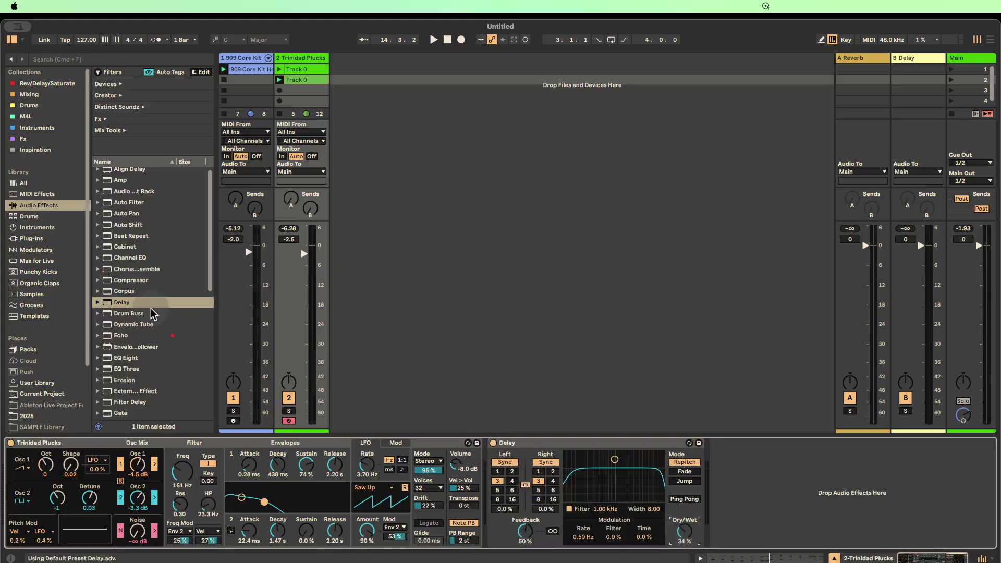
pyautogui.scroll(-5, 152, 313)
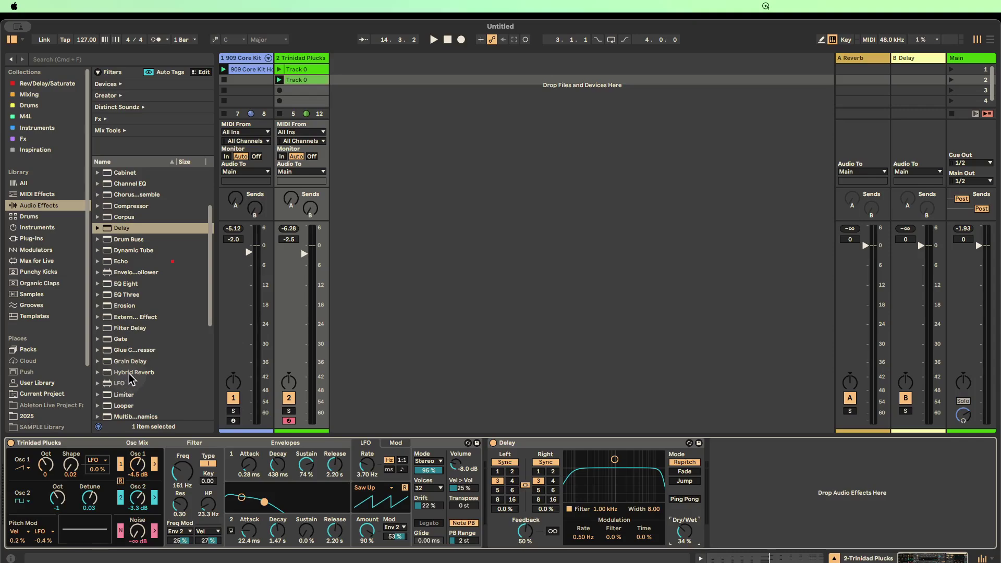
pyautogui.moveTo(130, 374); pyautogui.dragTo(704, 498)
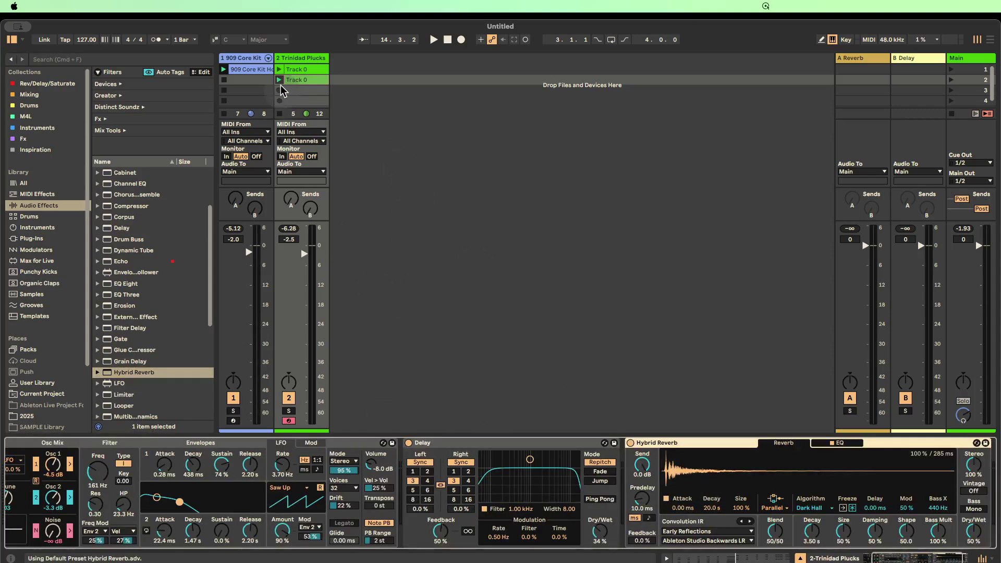
# During playback, set Delay to 29% Dry/Wet, 47% Feedback and a right time of 4 sixteenths, and Hybrid Reverb to 29% Dry/Wet with Older vintage
pyautogui.press('space')
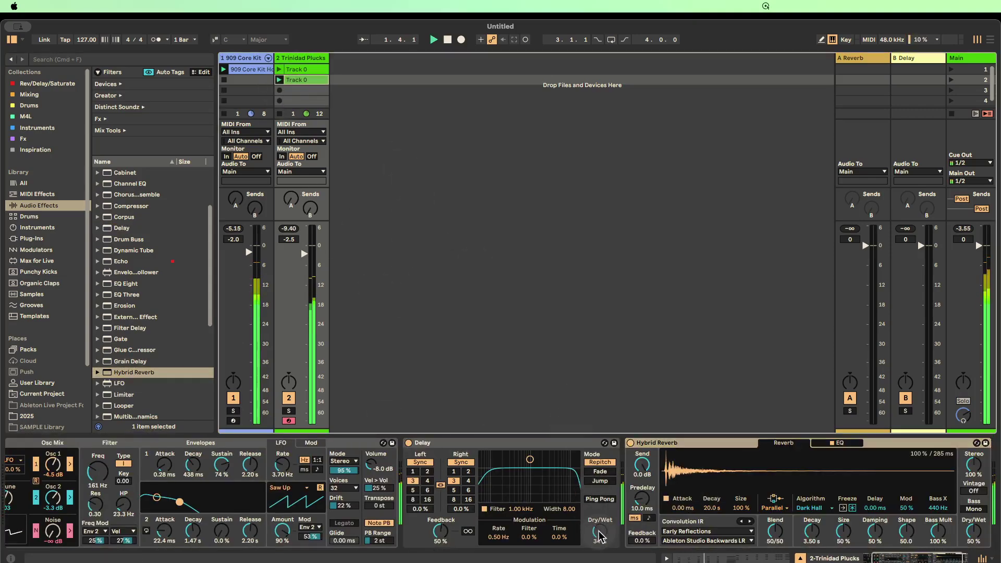
pyautogui.moveTo(600, 536); pyautogui.dragTo(600, 538)
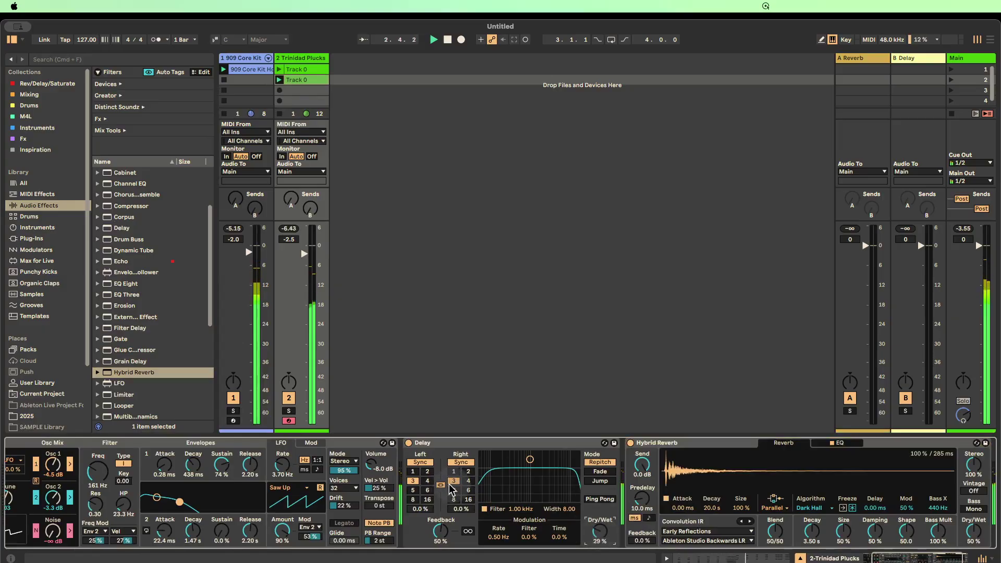
pyautogui.click(468, 481)
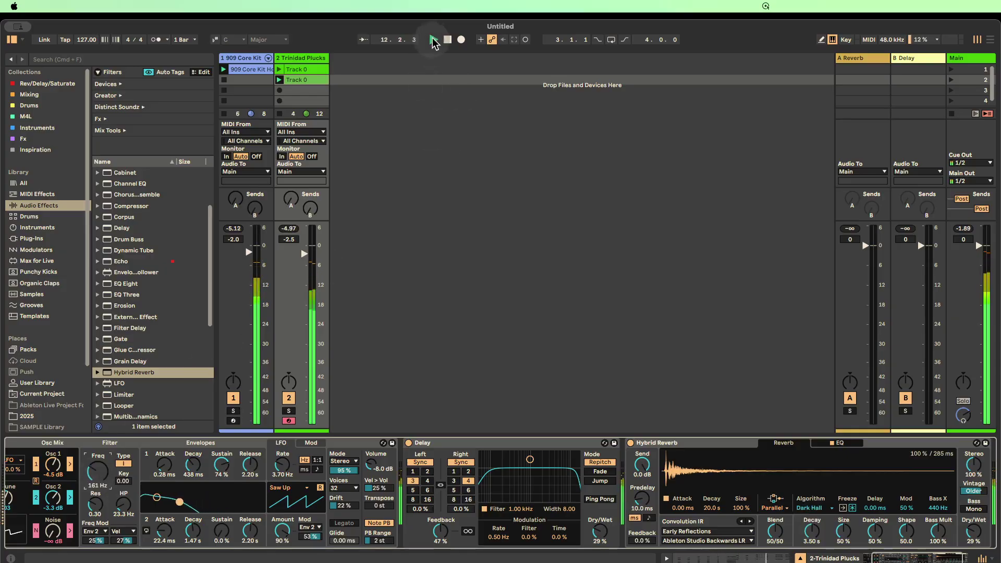
pyautogui.click(447, 41)
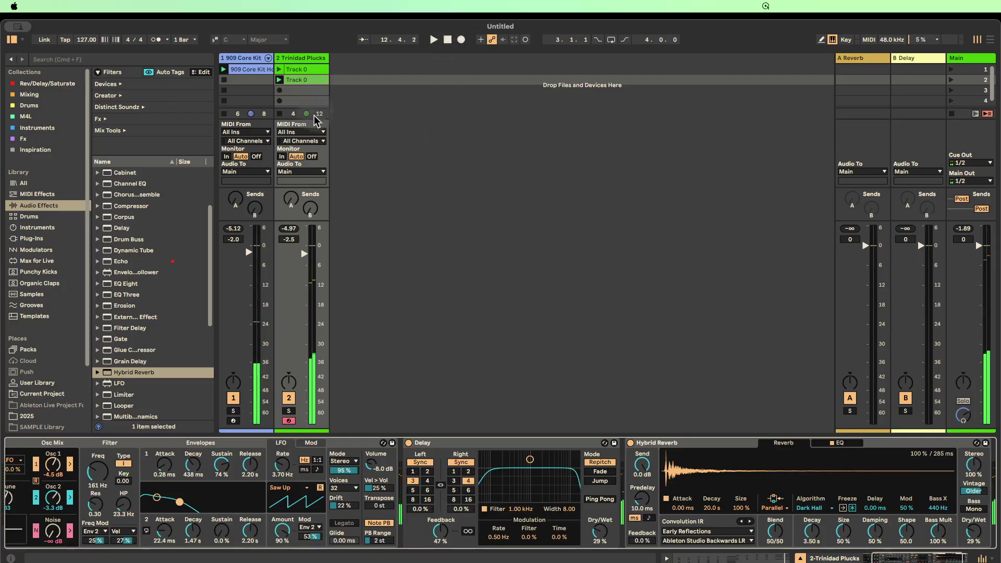
# Enlarge the clip slot area above the mixer and open the original sustained chord clip in the first slot
pyautogui.doubleClick(303, 73)
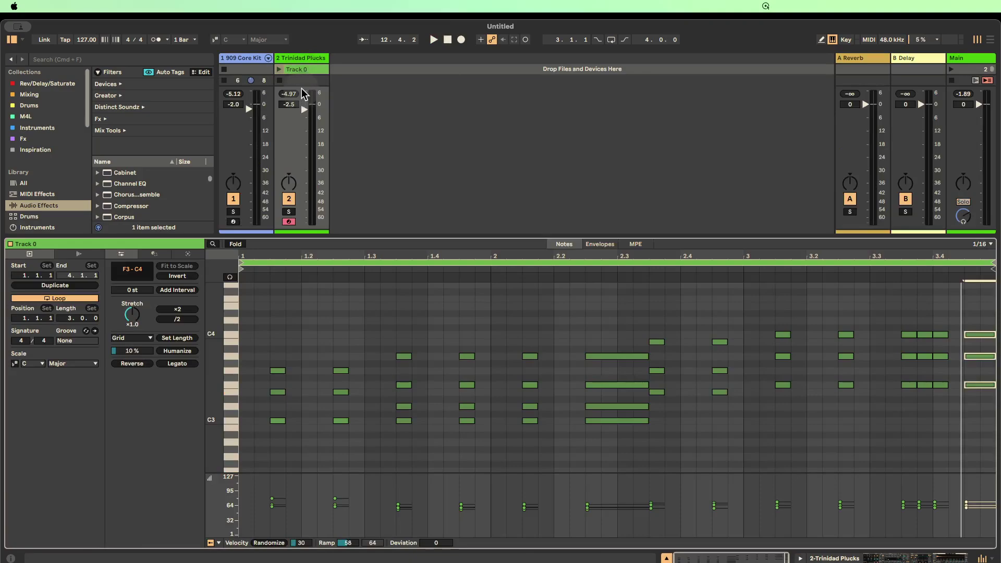
pyautogui.moveTo(302, 85); pyautogui.dragTo(308, 141)
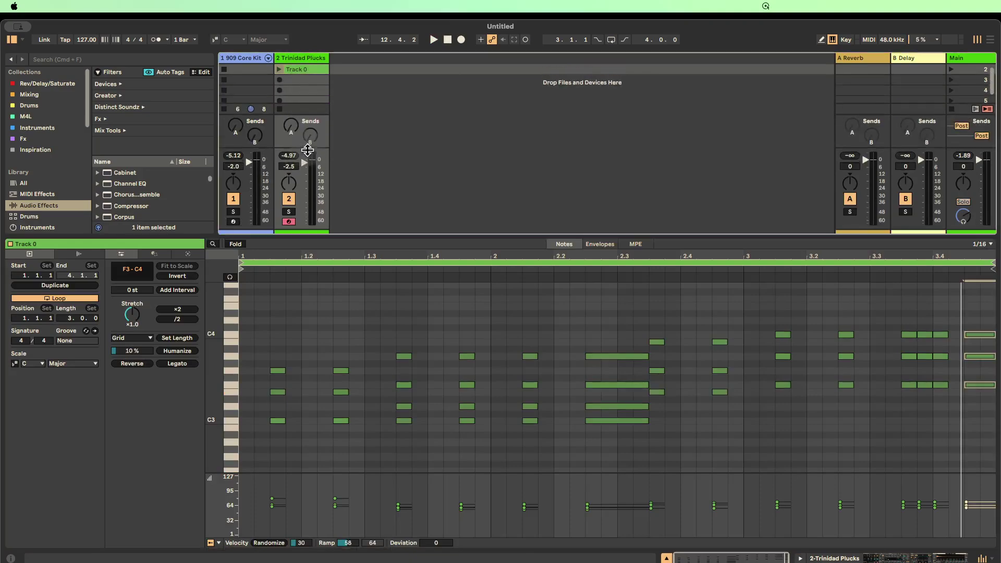
pyautogui.click(305, 70)
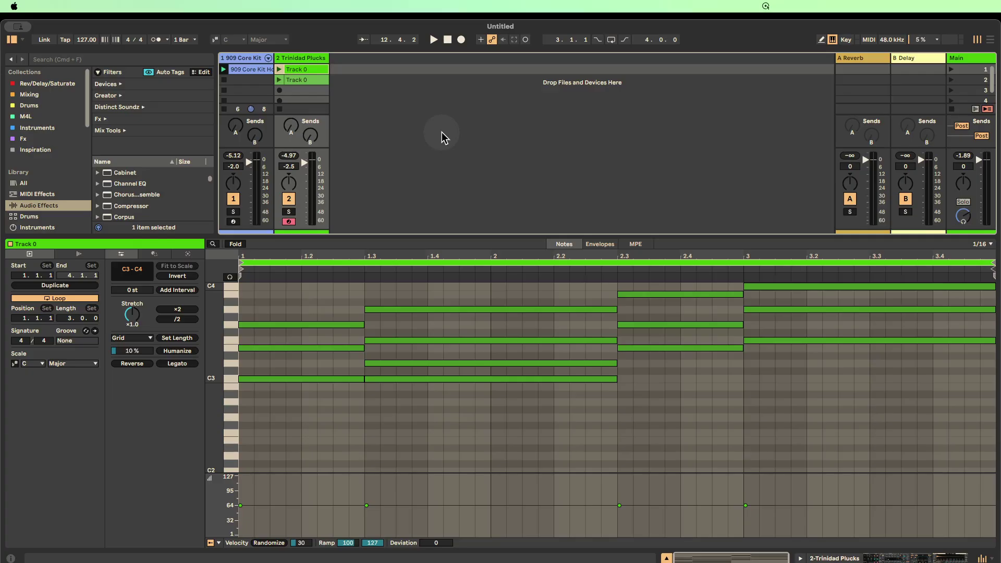